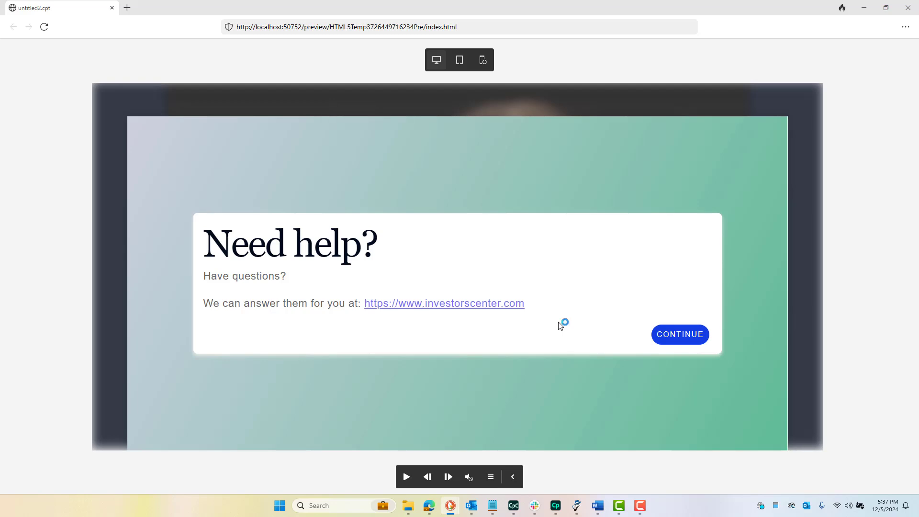
# Continue past the "Need help?" overlay in the project preview
pyautogui.click(674, 335)
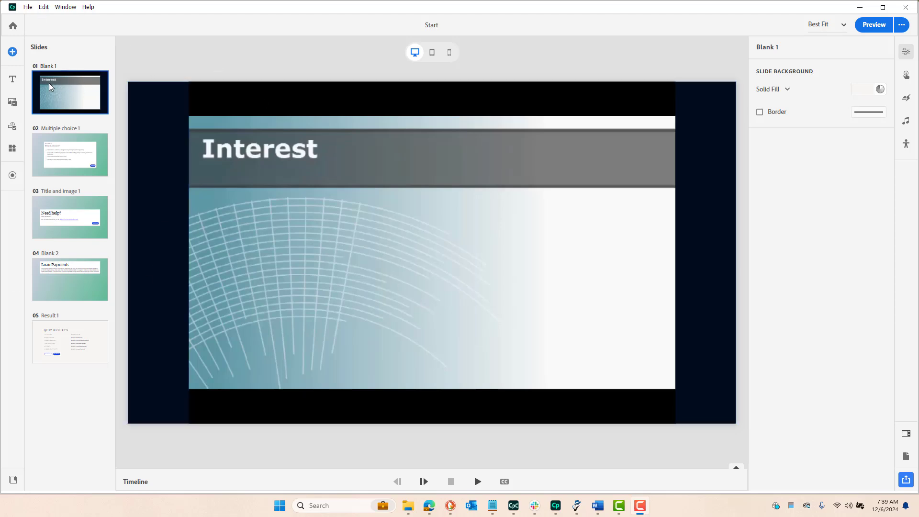
# Examine the available new-slide and media block types and the project's Multiple choice 1 and Title and image 1 slides
pyautogui.click(16, 55)
pyautogui.click(14, 52)
pyautogui.click(12, 102)
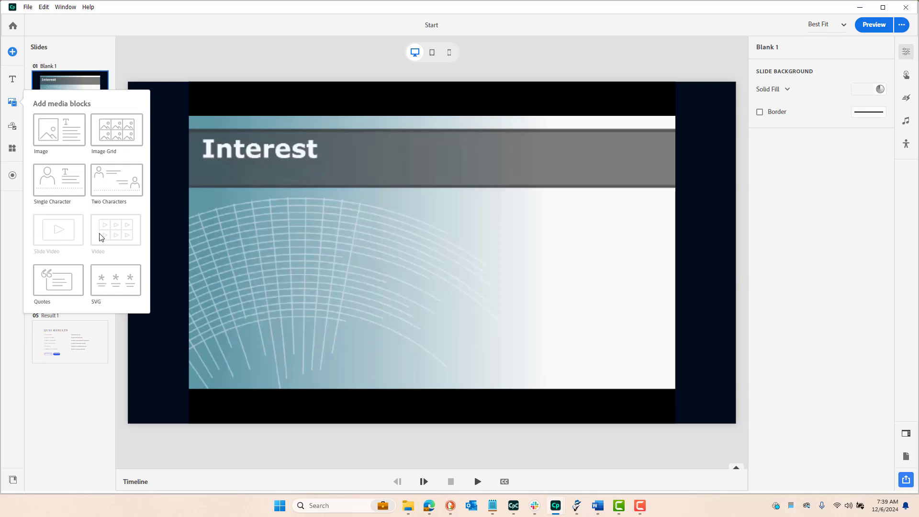
pyautogui.click(99, 61)
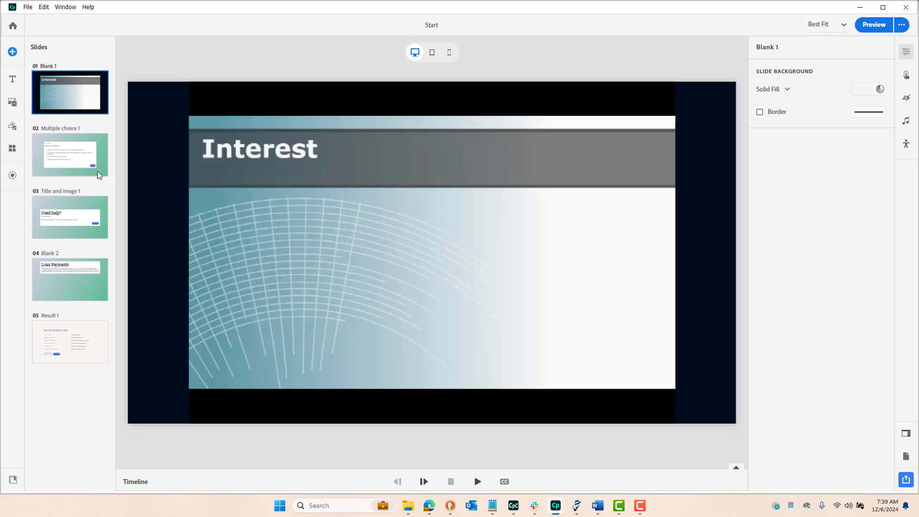
pyautogui.click(74, 164)
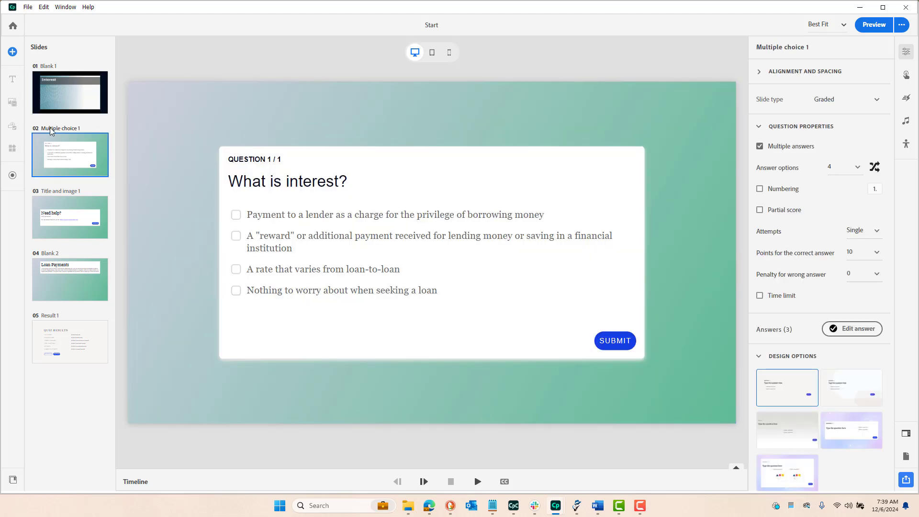
pyautogui.click(13, 52)
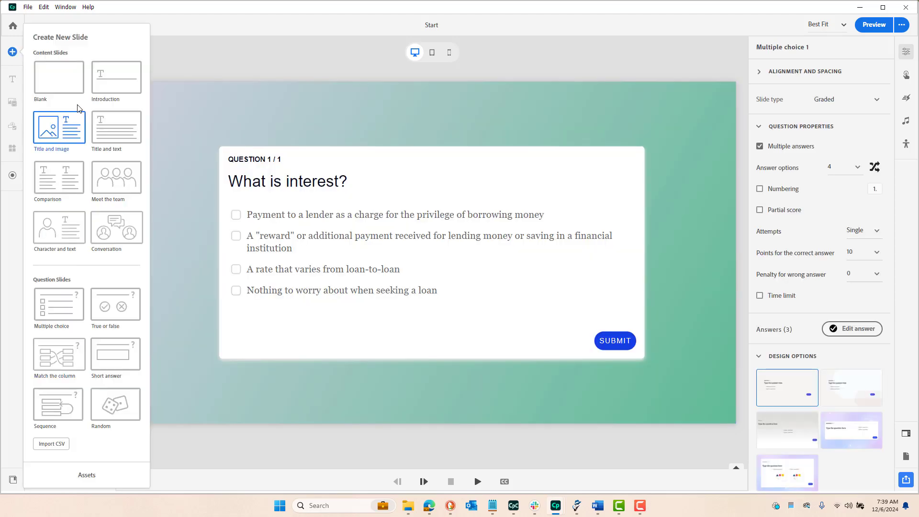
pyautogui.click(186, 58)
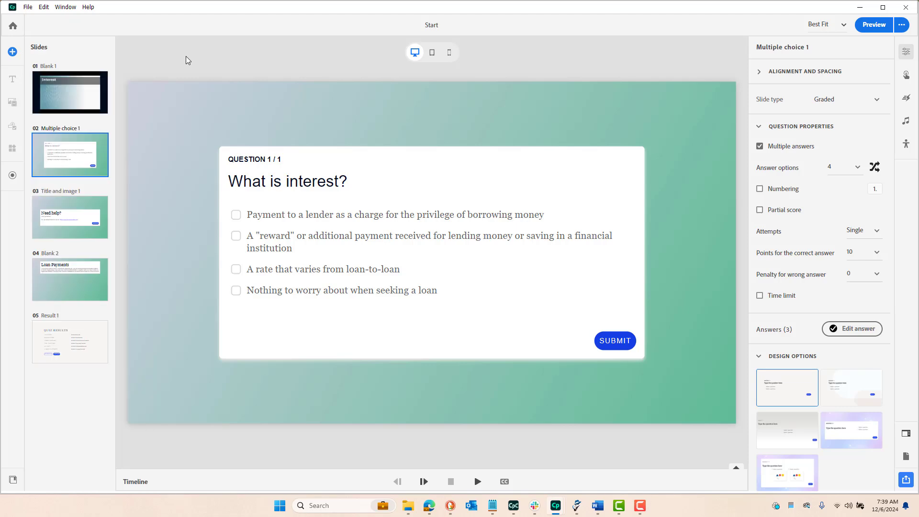
pyautogui.click(74, 224)
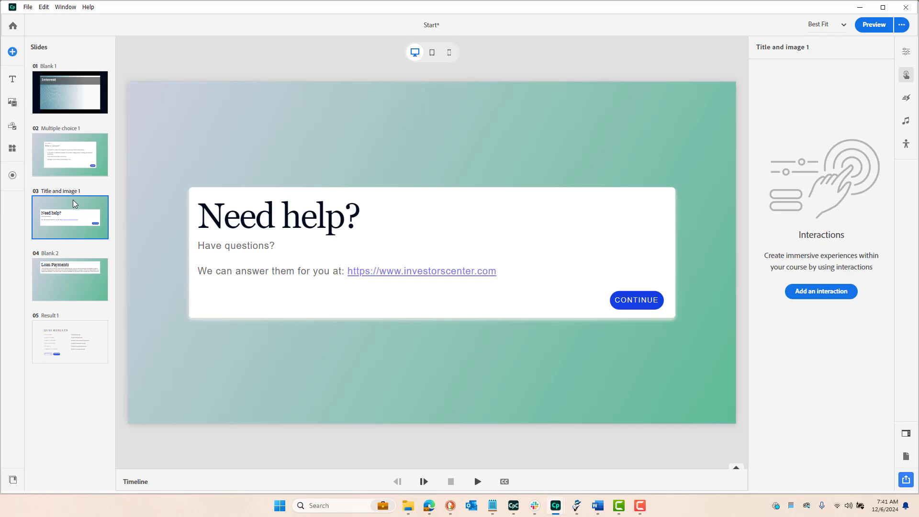
# Add a bookmark named KC_1 at 14 s on the timeline of the Blank 1 video slide
pyautogui.click(77, 81)
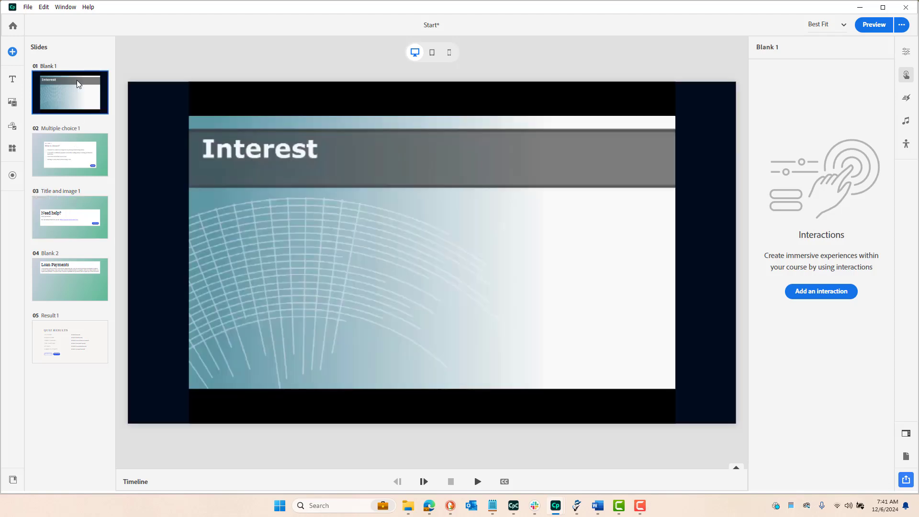
pyautogui.click(135, 482)
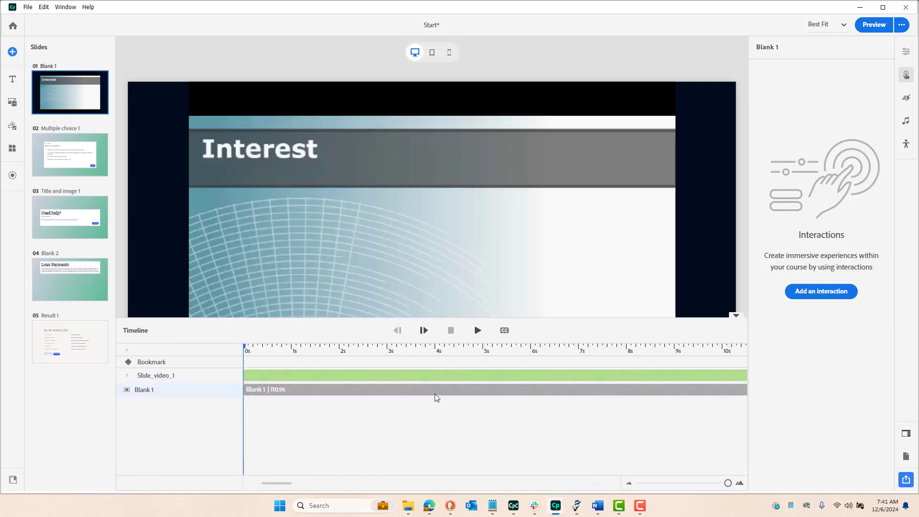
pyautogui.click(606, 365)
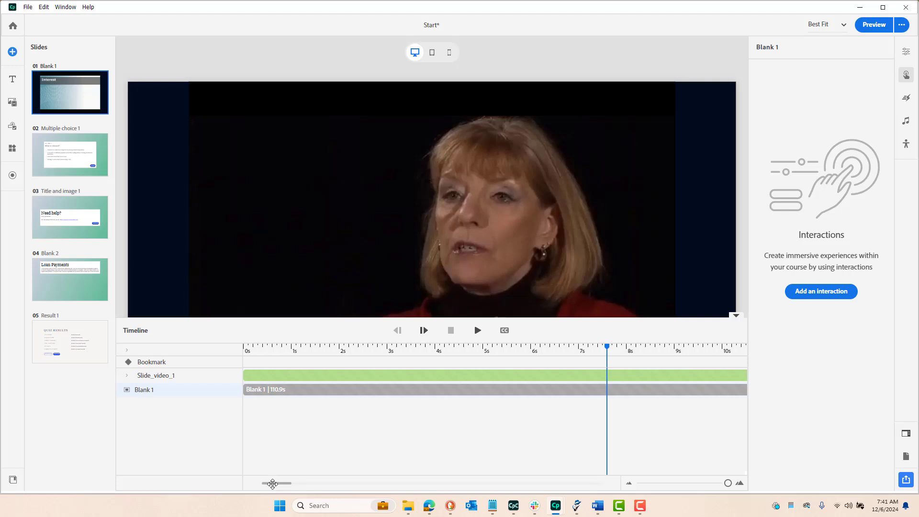
pyautogui.hscroll(3, 280, 485)
pyautogui.moveTo(280, 484); pyautogui.dragTo(298, 484)
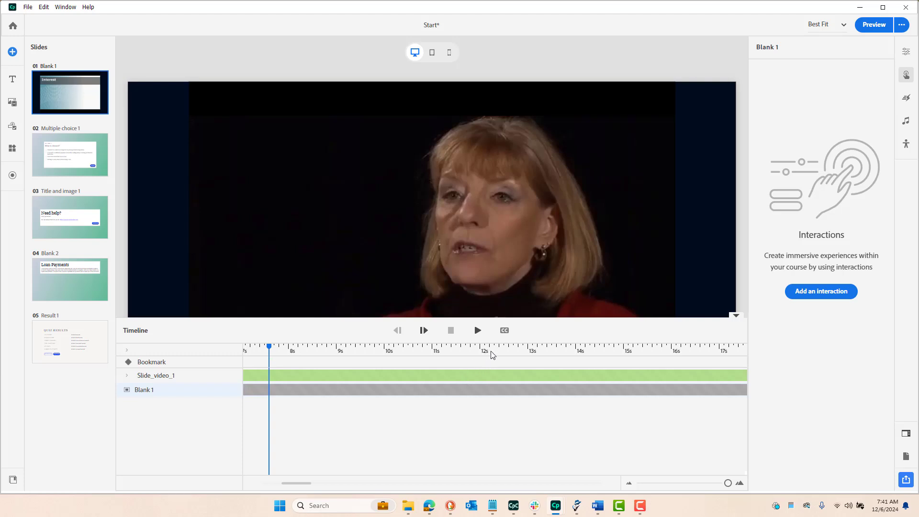
pyautogui.click(575, 348)
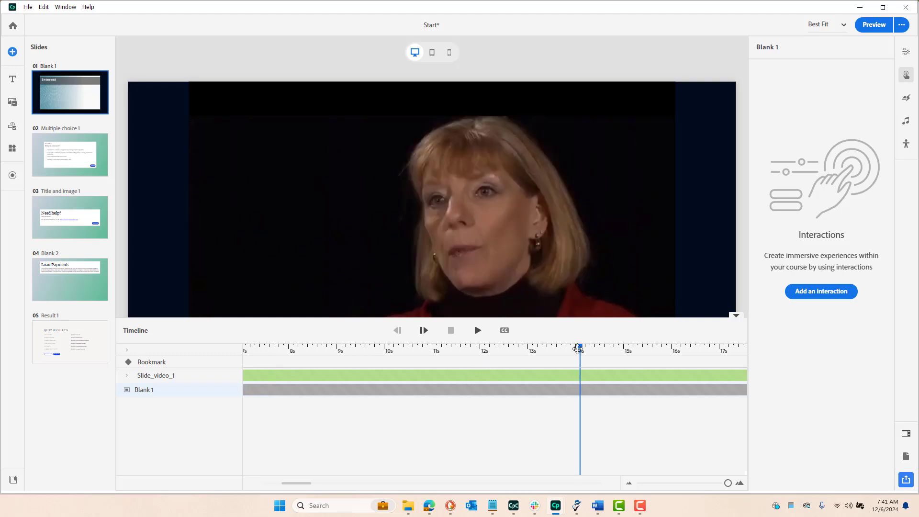
pyautogui.moveTo(574, 348)
pyautogui.mouseDown()
pyautogui.moveTo(503, 348)
pyautogui.moveTo(573, 352)
pyautogui.mouseUp()
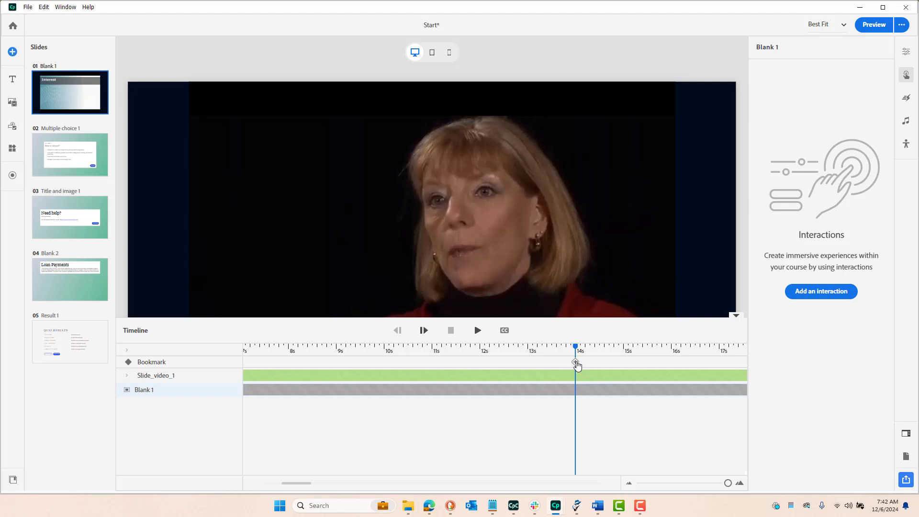
pyautogui.click(576, 364)
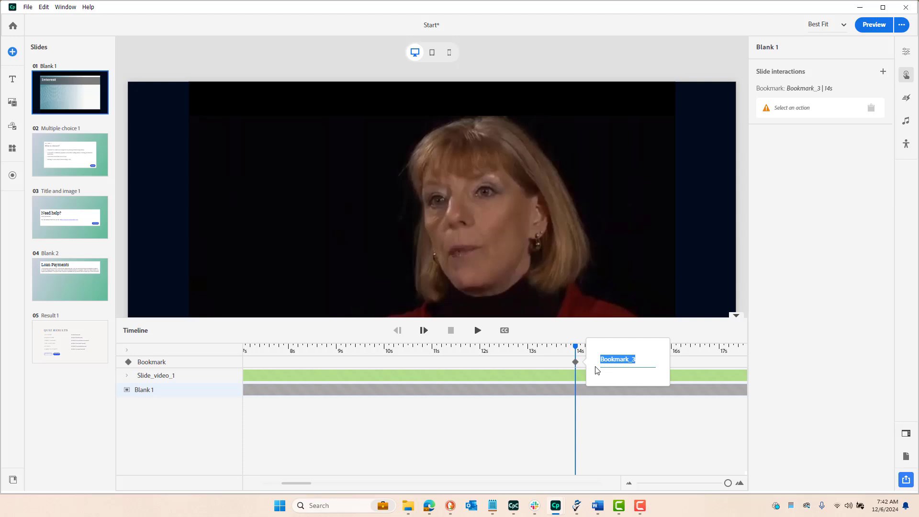
pyautogui.write('KC_1')
pyautogui.press('Return')
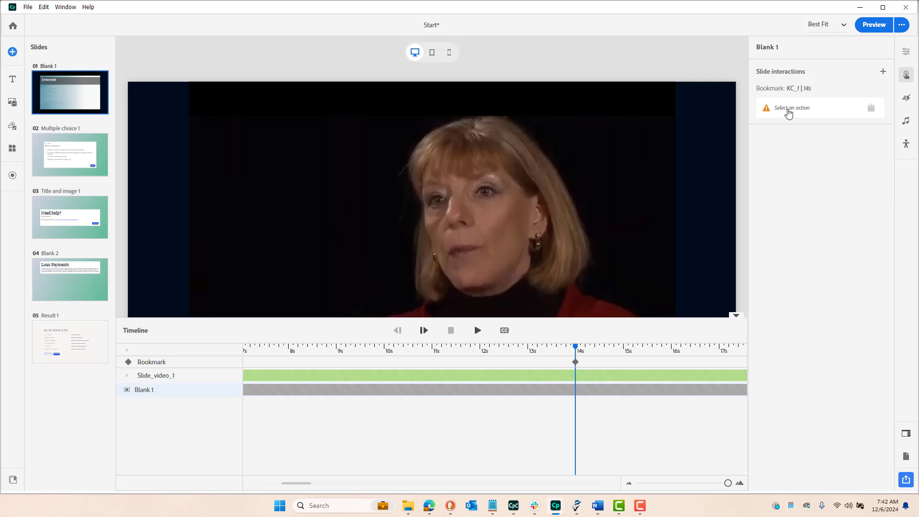
# Assign the Add overlay action to the KC_1 bookmark
pyautogui.click(789, 110)
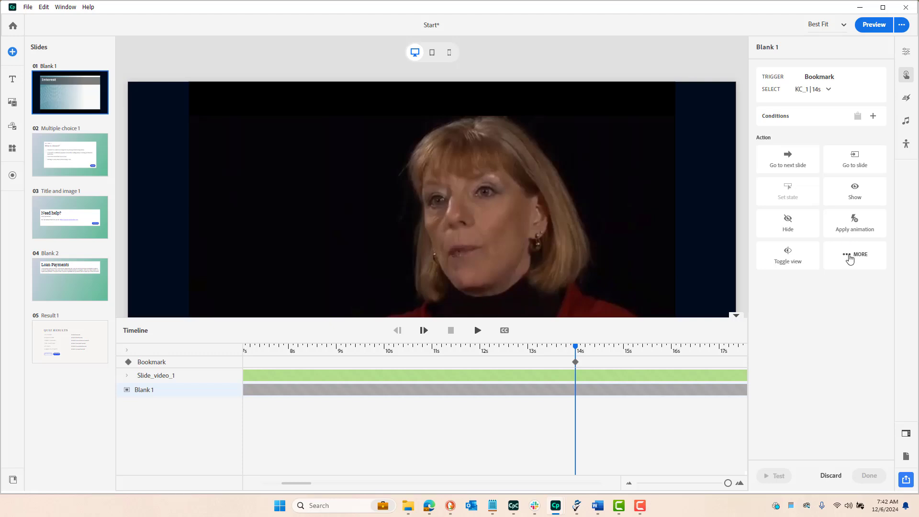
pyautogui.click(850, 258)
pyautogui.scroll(-3, 835, 321)
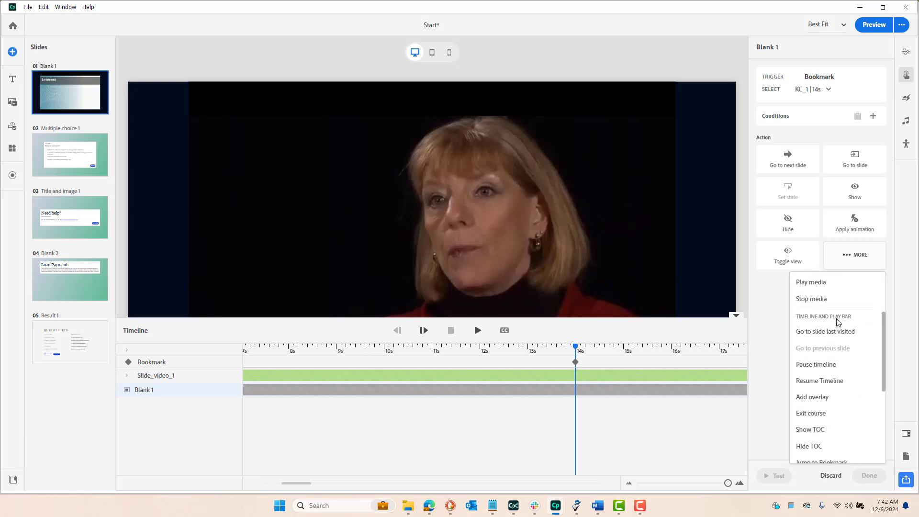
pyautogui.scroll(-1, 835, 321)
pyautogui.click(821, 350)
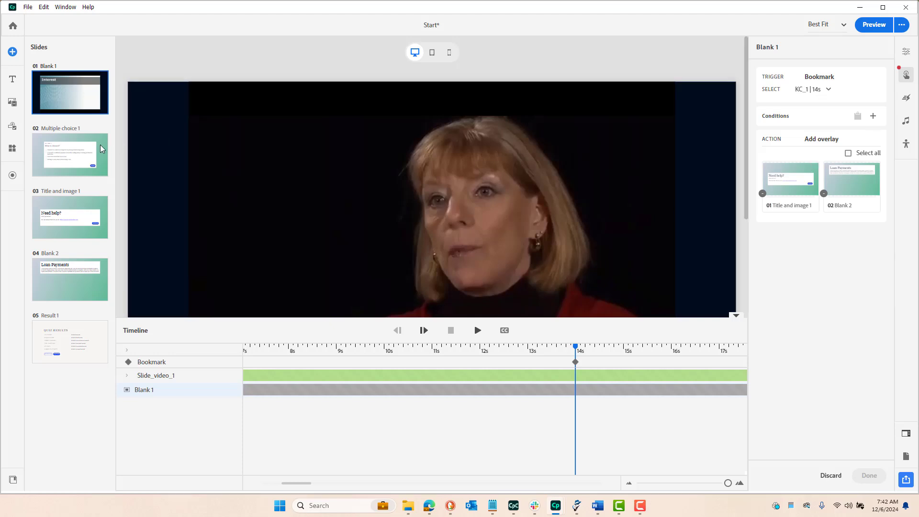
# Change the slide type of the Multiple choice 1 question slide to Knowledge Check
pyautogui.click(80, 155)
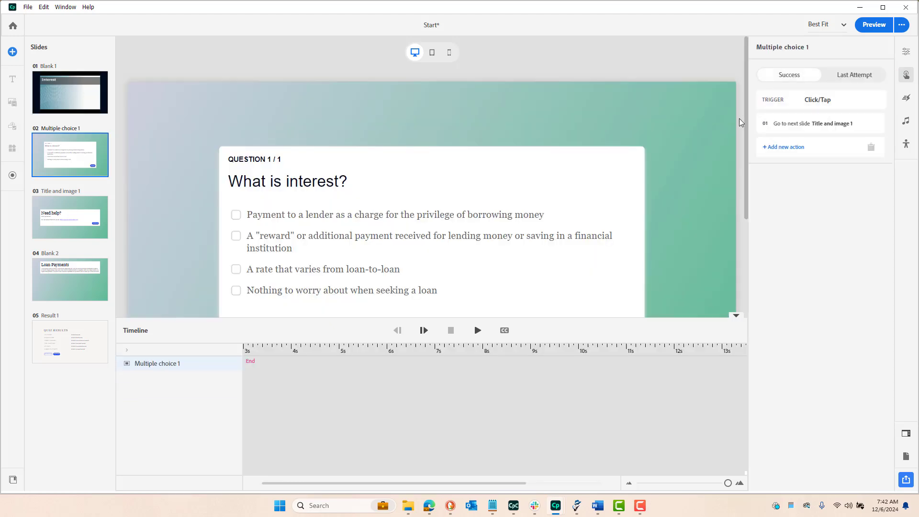
pyautogui.click(904, 56)
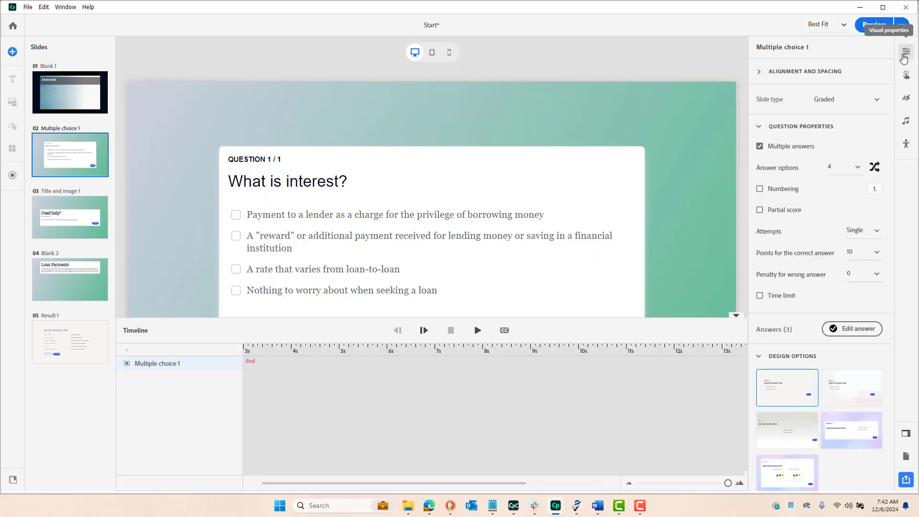
pyautogui.click(877, 99)
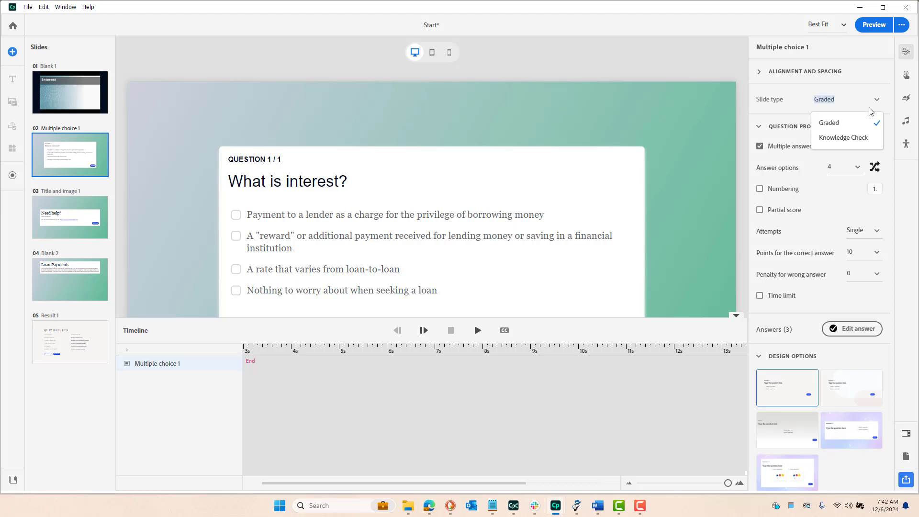
pyautogui.click(845, 139)
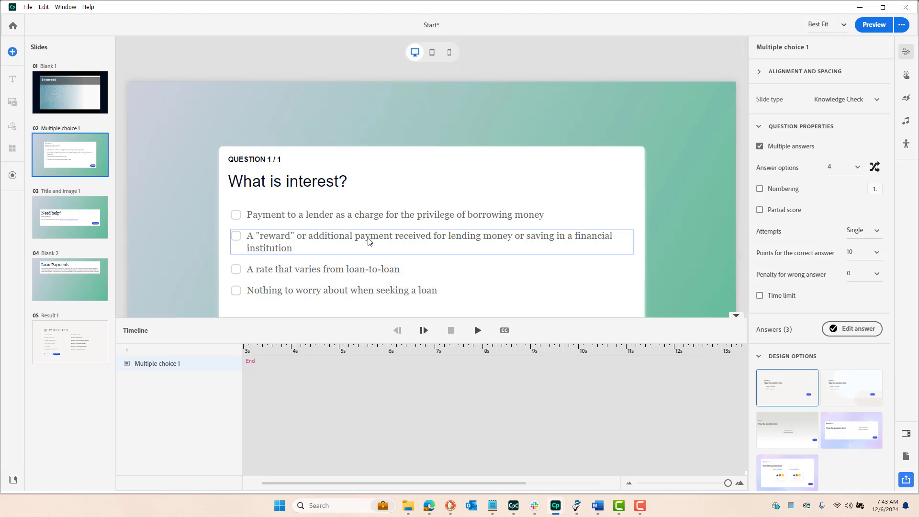
# Complete the KC_1 bookmark's Add overlay action on Blank 1 with Multiple choice 1 as the overlay slide
pyautogui.click(57, 96)
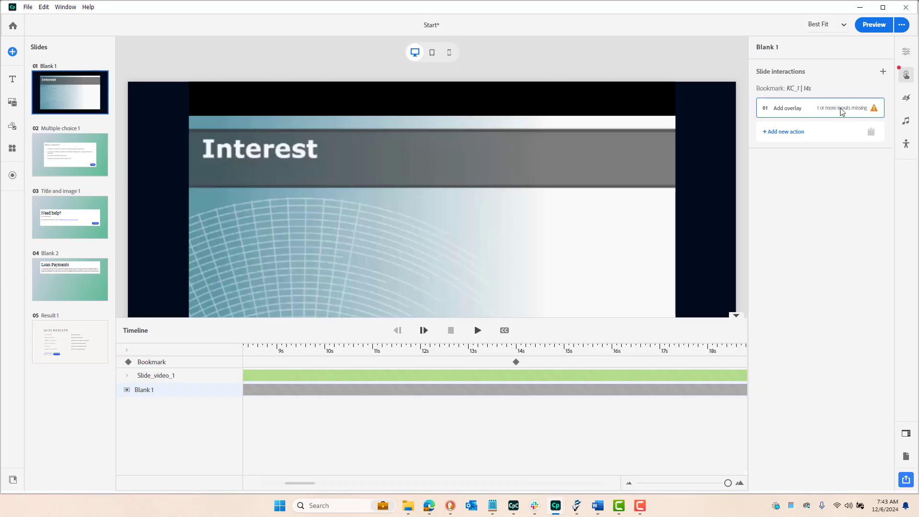
pyautogui.click(840, 109)
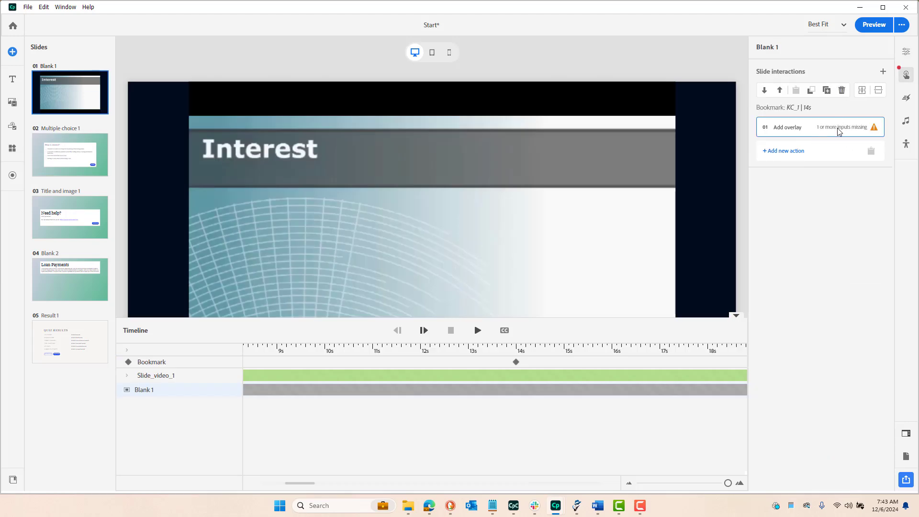
pyautogui.click(839, 131)
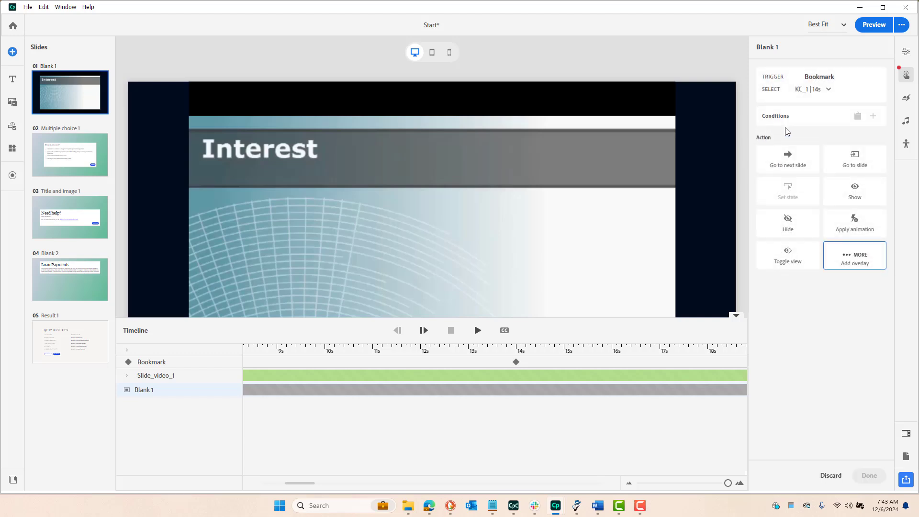
pyautogui.click(855, 261)
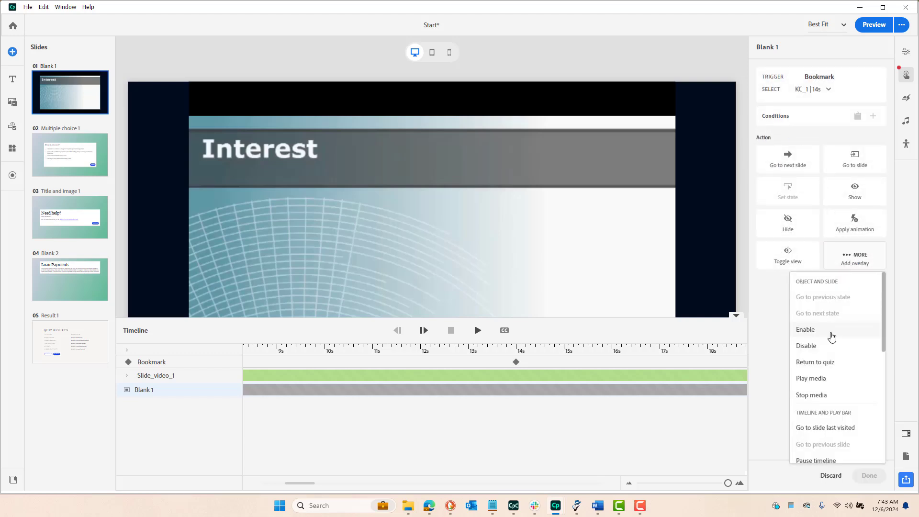
pyautogui.scroll(-3, 831, 345)
pyautogui.click(821, 357)
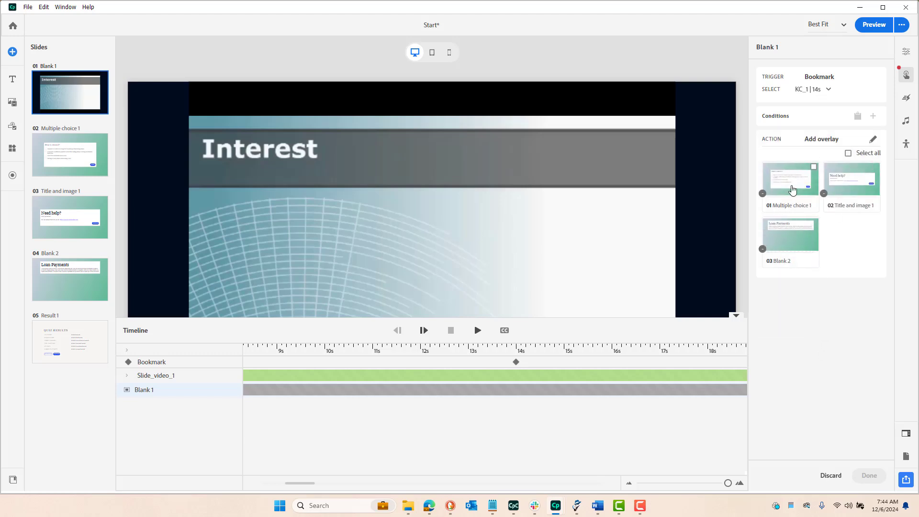
pyautogui.click(814, 168)
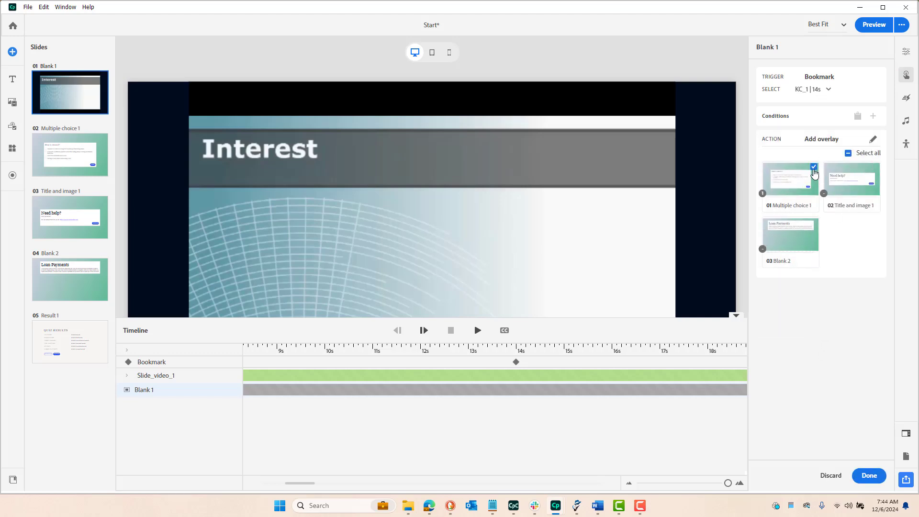
pyautogui.click(870, 476)
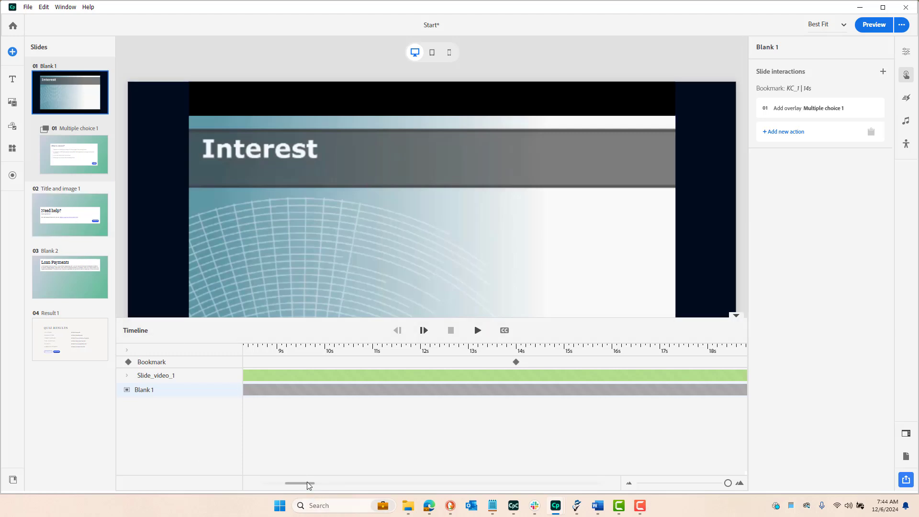
# Add a second bookmark named Help_1 at 52 s on the Blank 1 timeline
pyautogui.moveTo(308, 484); pyautogui.dragTo(412, 482)
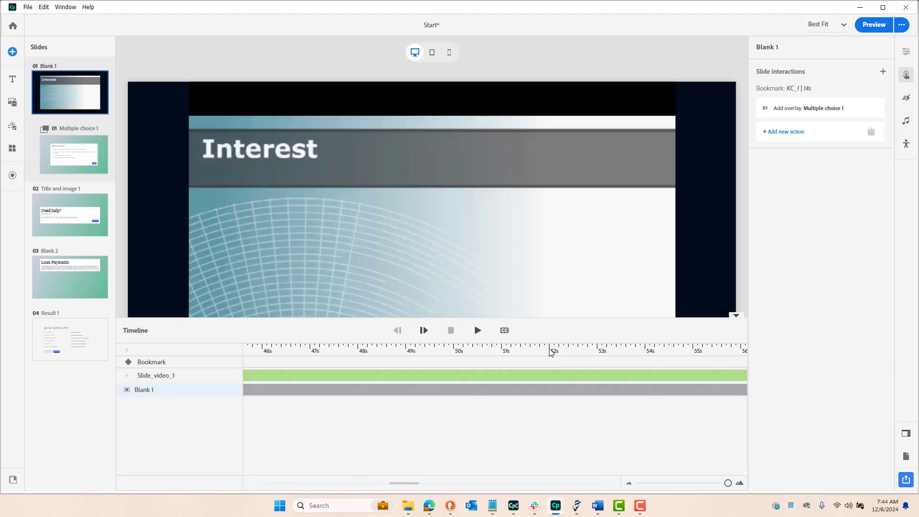
pyautogui.click(551, 351)
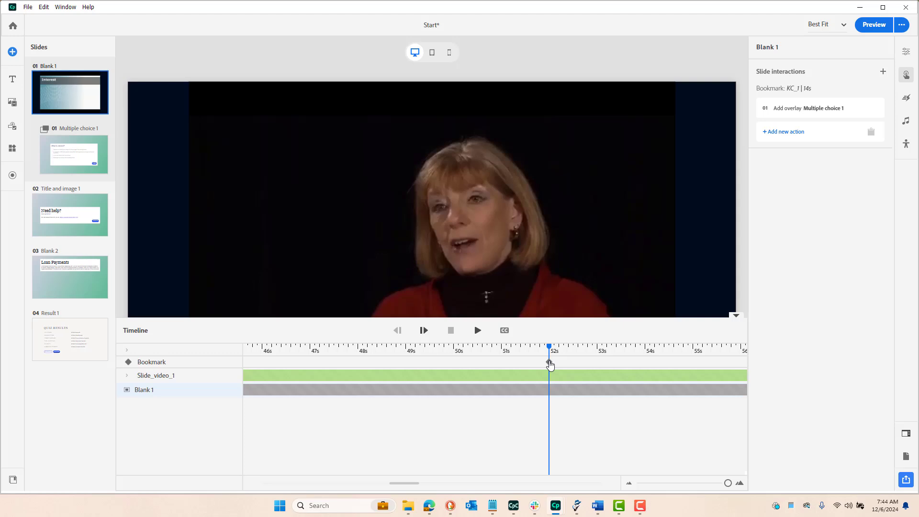
pyautogui.click(550, 363)
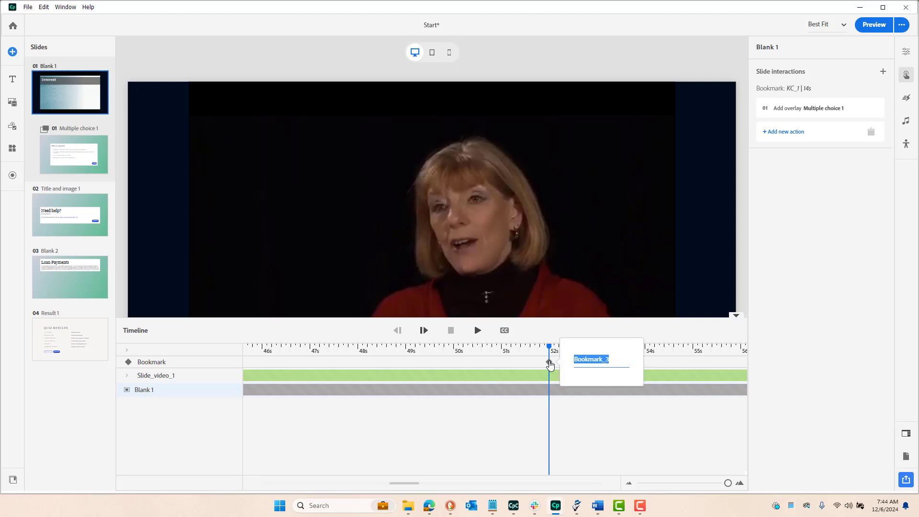
pyautogui.write('Help_1')
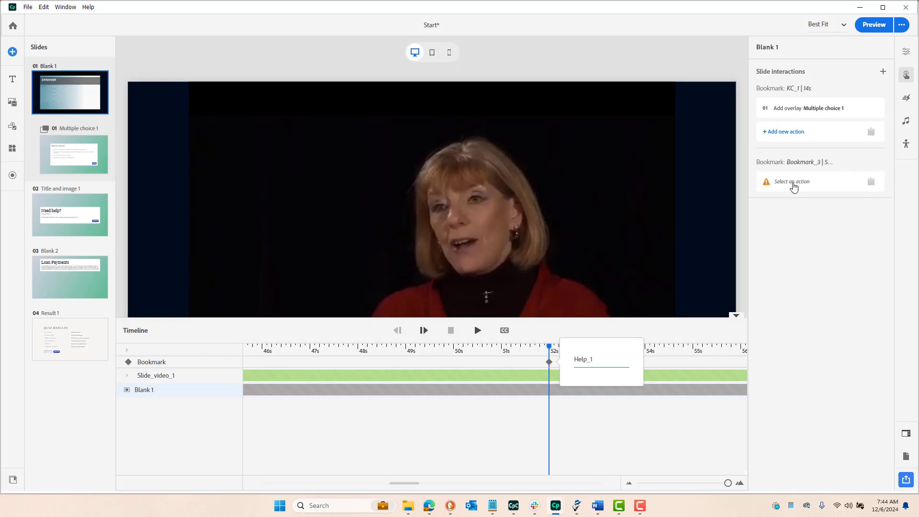
# Assign the Add overlay action to the Help_1 bookmark with Title and image 1 as the overlay slide
pyautogui.click(796, 183)
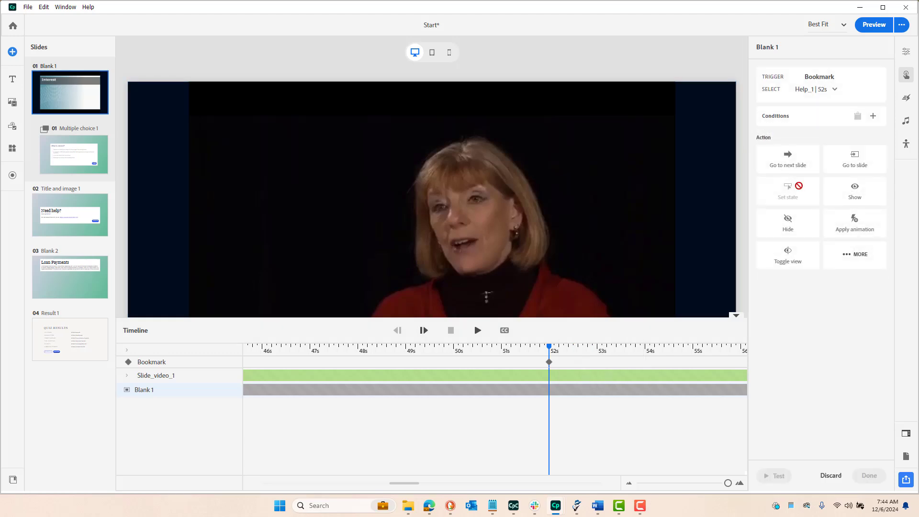
pyautogui.scroll(-5, 835, 363)
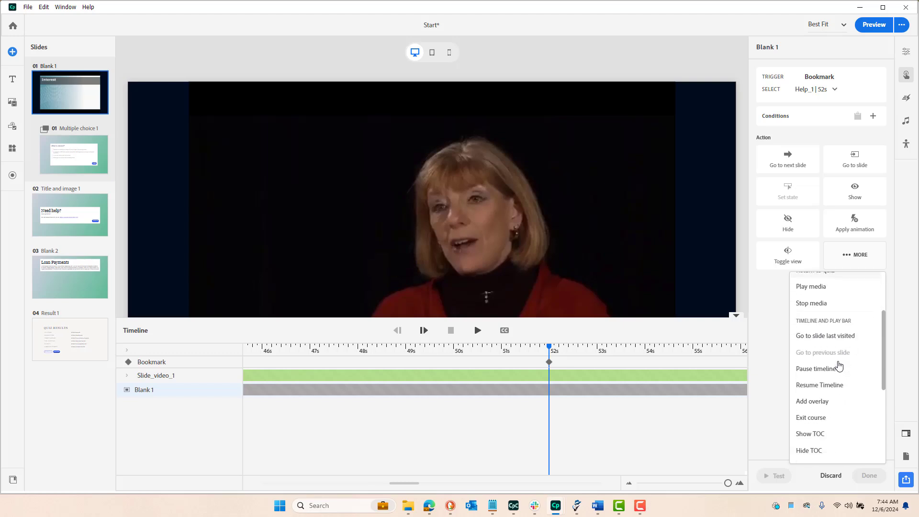
pyautogui.click(824, 361)
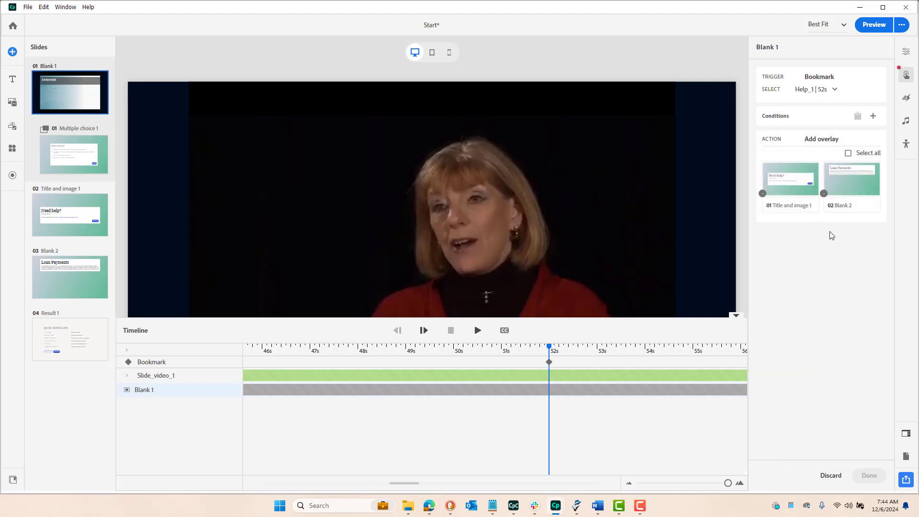
pyautogui.click(800, 181)
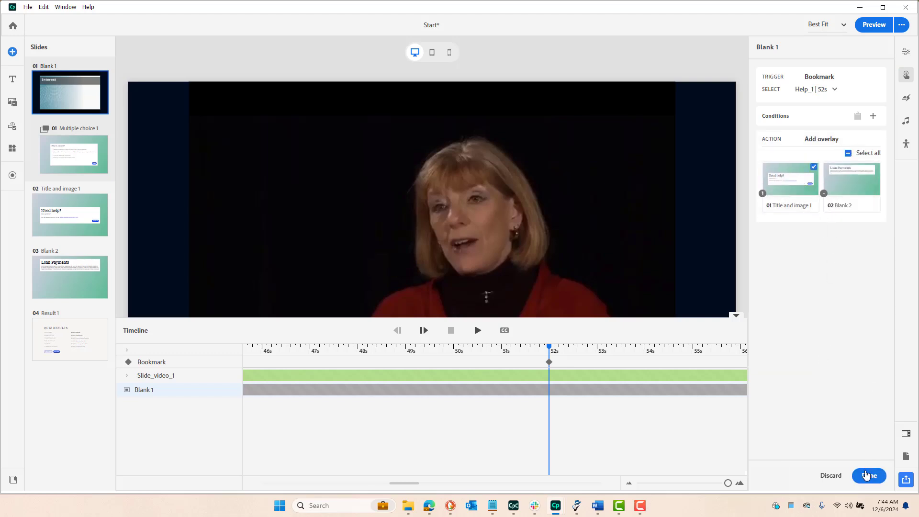
pyautogui.click(867, 475)
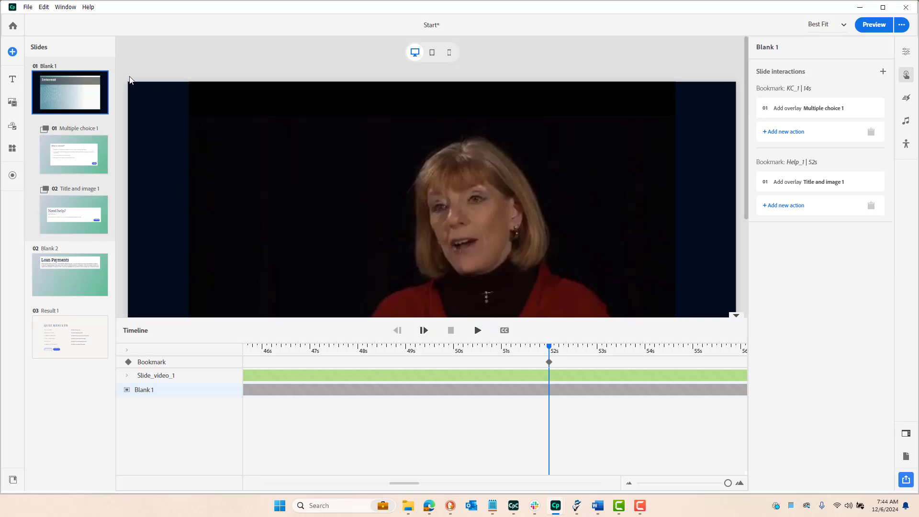
# Preview the project and submit the "What is interest?" knowledge check with only the lender payment answer selected
pyautogui.click(872, 27)
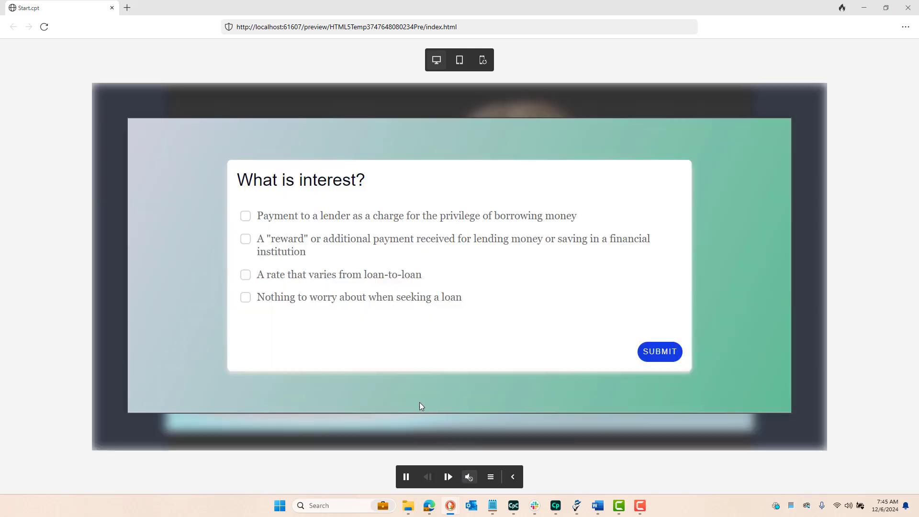
pyautogui.click(317, 219)
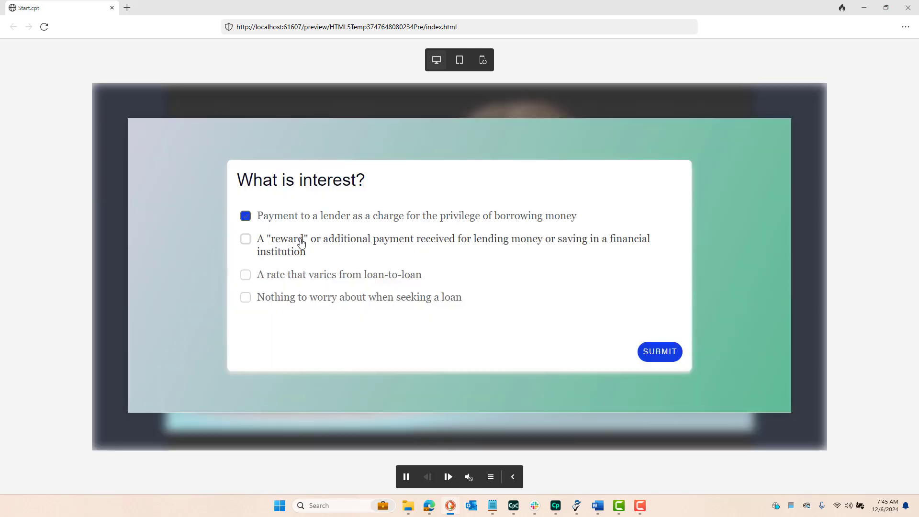
pyautogui.click(300, 242)
pyautogui.click(282, 276)
pyautogui.click(659, 351)
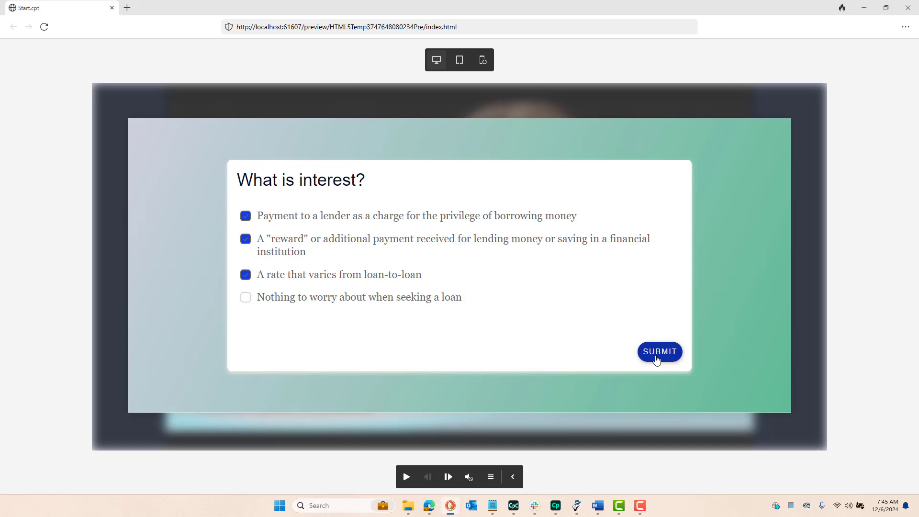
pyautogui.click(300, 276)
pyautogui.click(306, 251)
pyautogui.click(648, 351)
# Add the "reward" and "A rate that varies from loan-to-loan" answers to the selection and resubmit the question
pyautogui.click(286, 251)
pyautogui.click(282, 277)
pyautogui.click(646, 360)
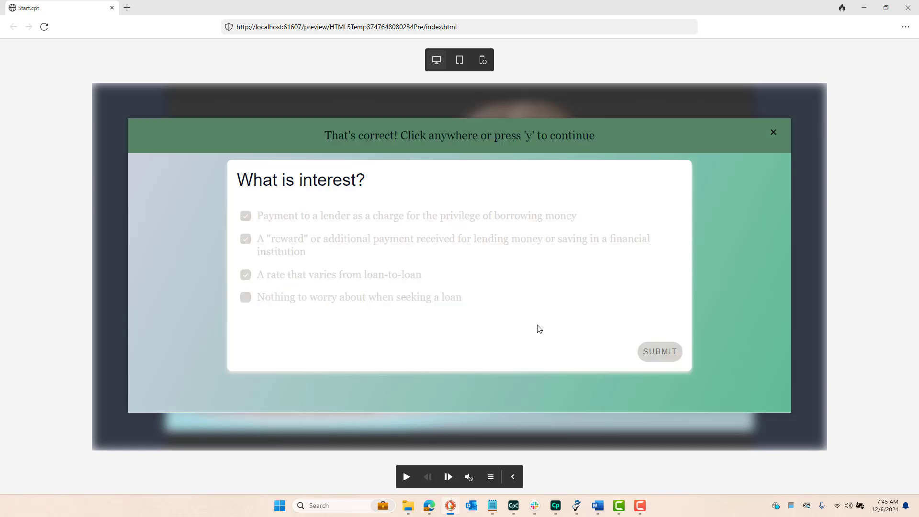
# Dismiss the answer feedback, try the Continue button on the "Need help?" overlay, and close the preview
pyautogui.click(437, 259)
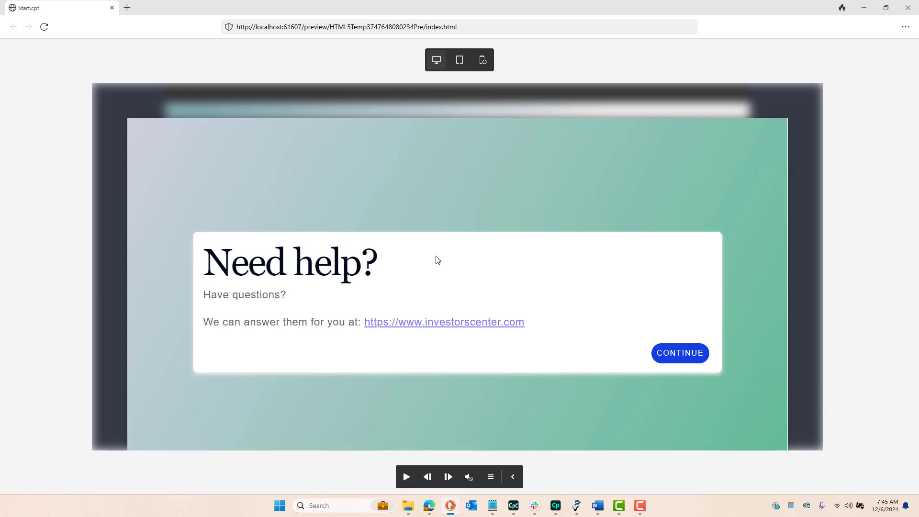
pyautogui.click(670, 354)
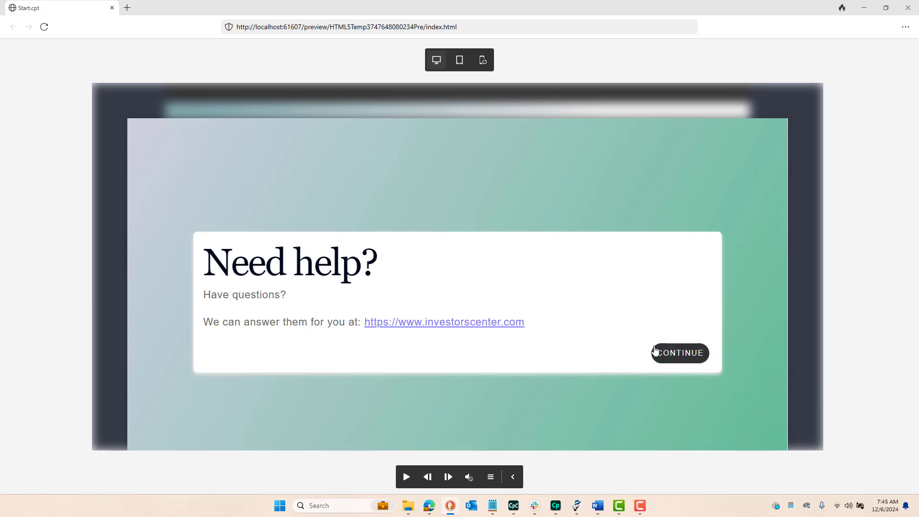
pyautogui.click(908, 8)
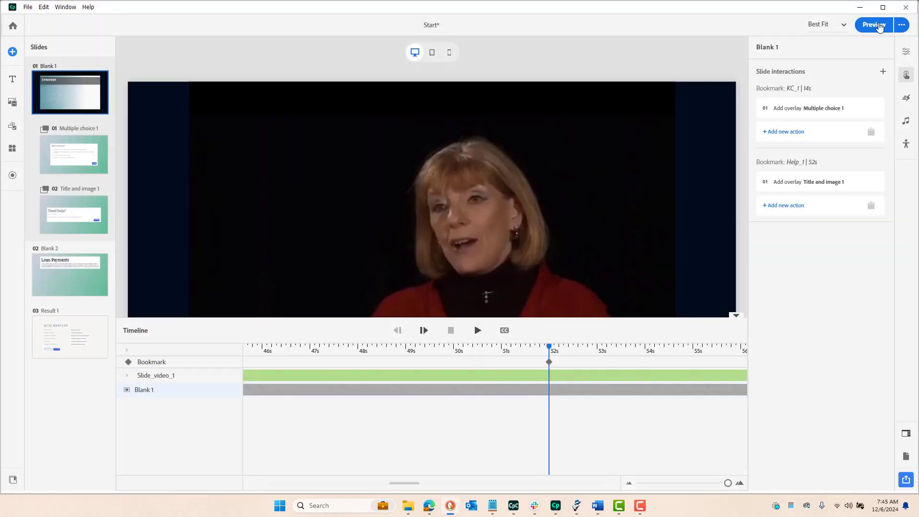
# Limit the number of attempts allowed on the Multiple choice 1 question slide
pyautogui.click(92, 141)
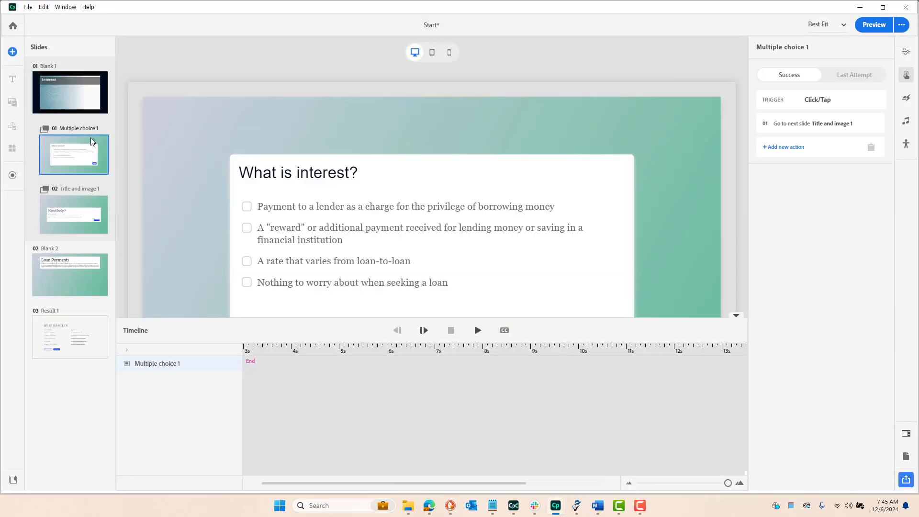
pyautogui.click(150, 333)
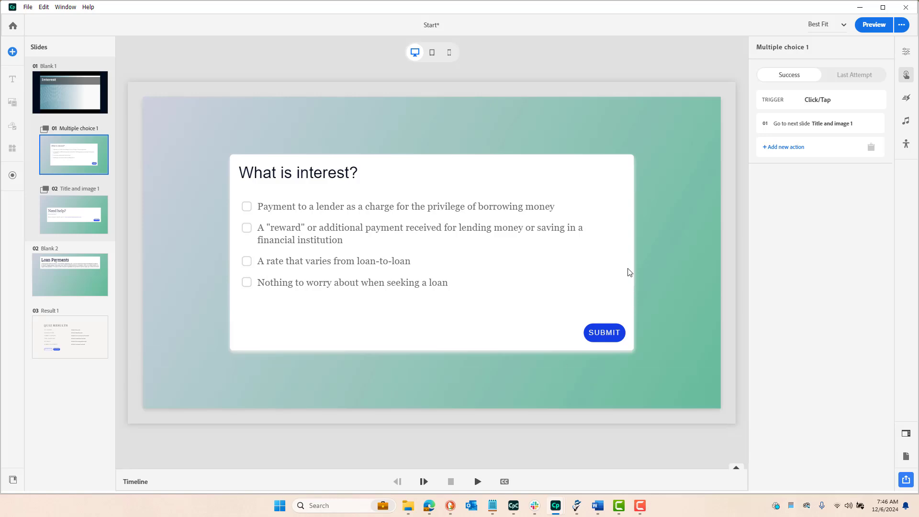
pyautogui.click(906, 51)
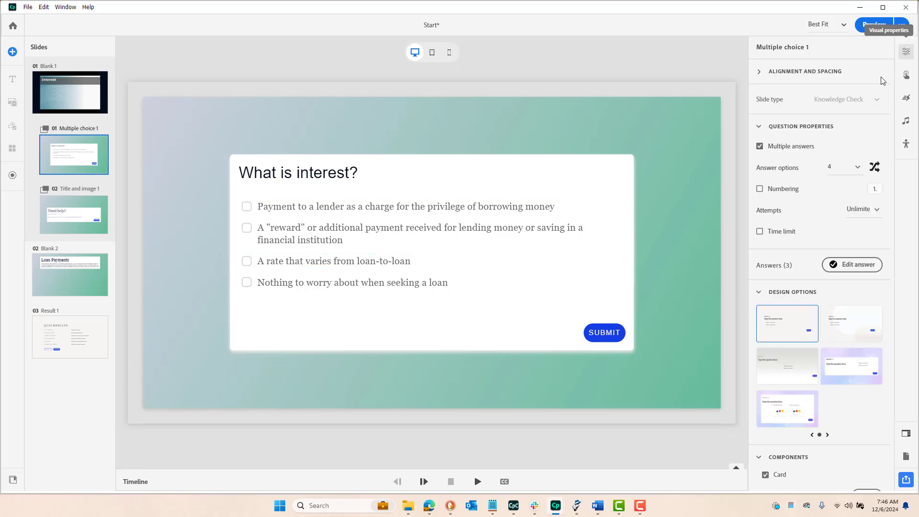
pyautogui.click(861, 210)
pyautogui.click(855, 234)
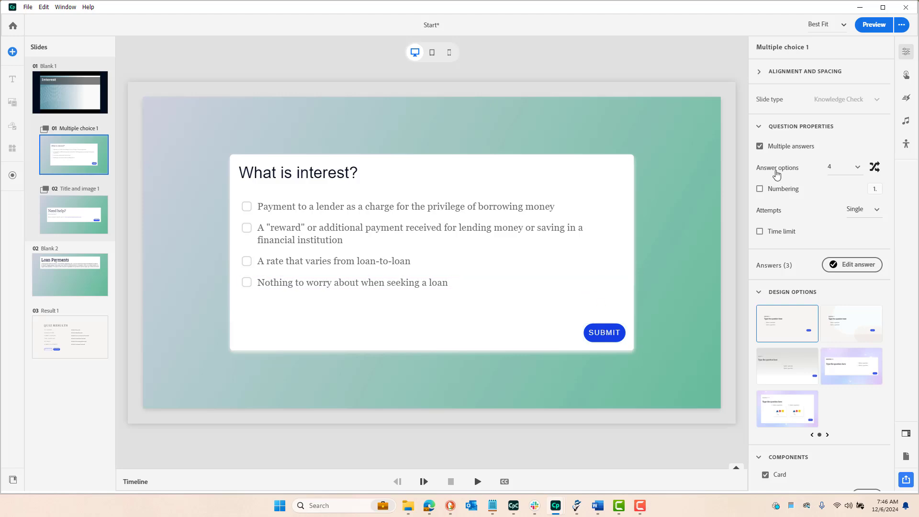
# Change the Success action of the Multiple choice 1 question to Resume Timeline
pyautogui.click(907, 78)
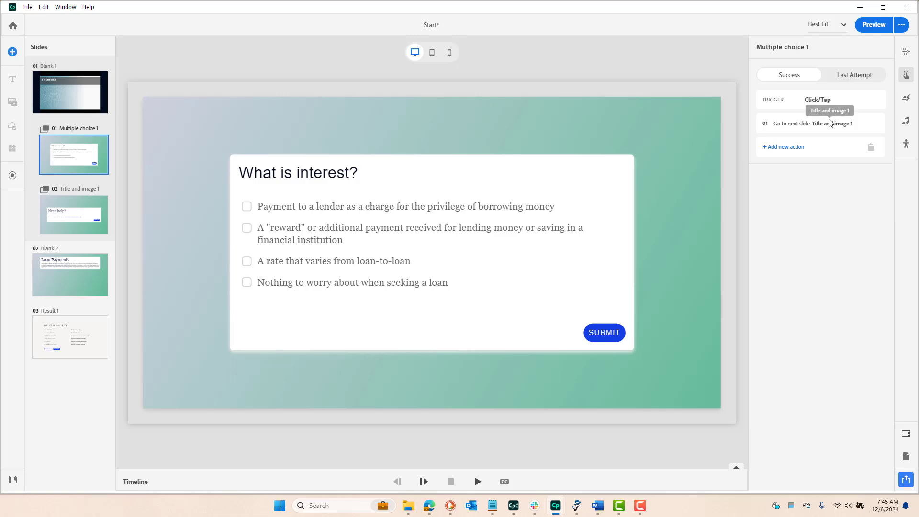
pyautogui.click(870, 131)
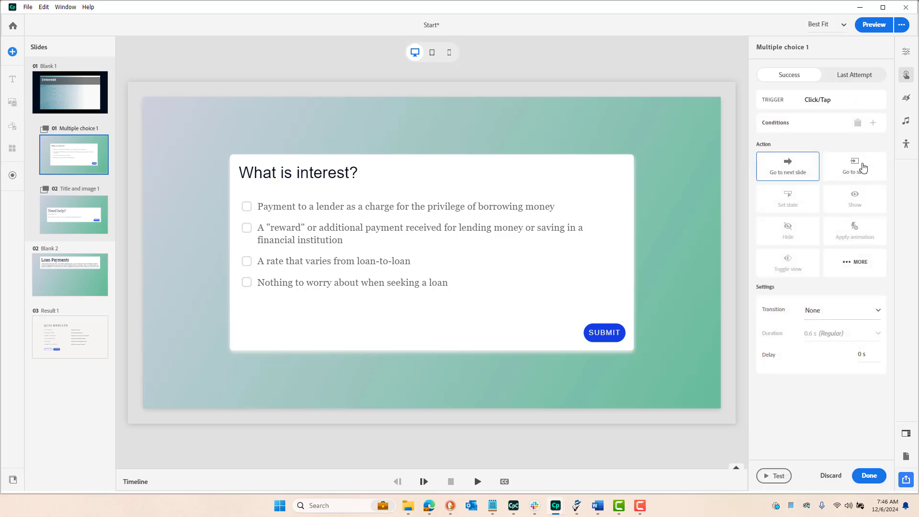
pyautogui.click(856, 268)
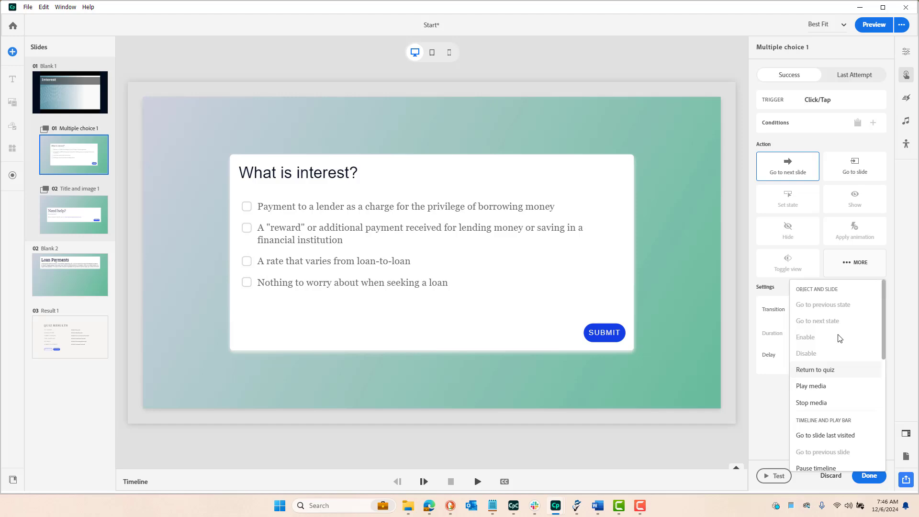
pyautogui.scroll(-3, 838, 339)
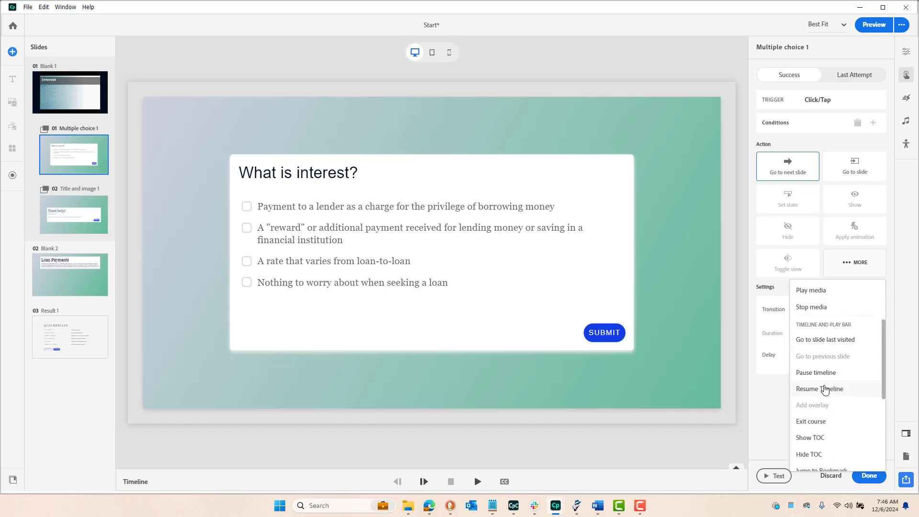
pyautogui.click(825, 388)
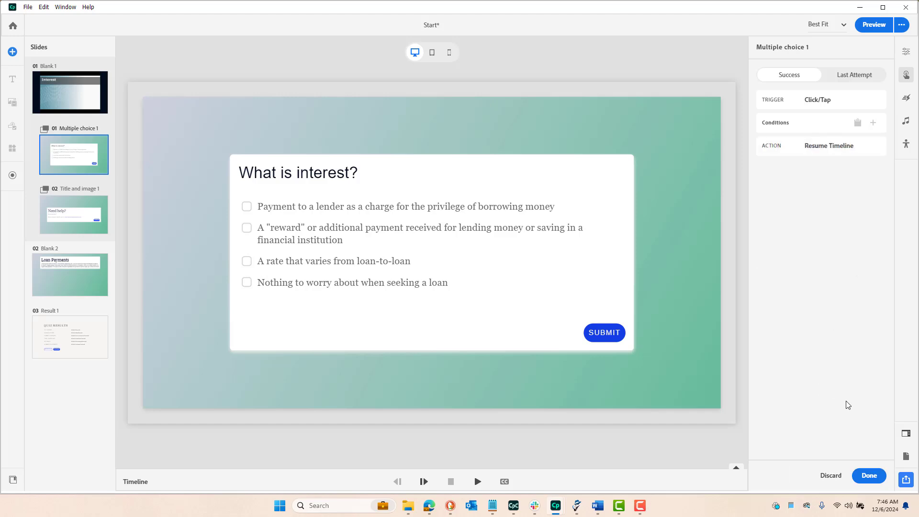
pyautogui.click(870, 476)
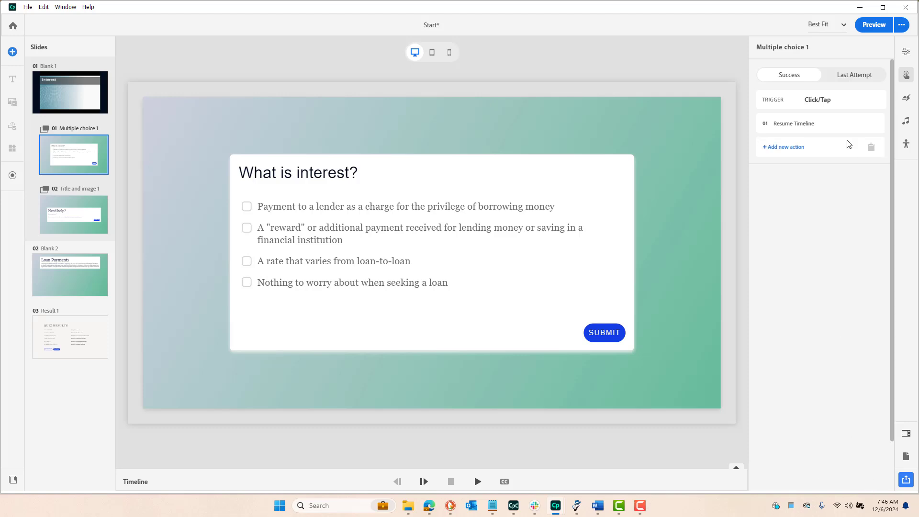
# Change the Last Attempt action of the Multiple choice 1 question to Resume Timeline
pyautogui.click(855, 76)
pyautogui.click(813, 123)
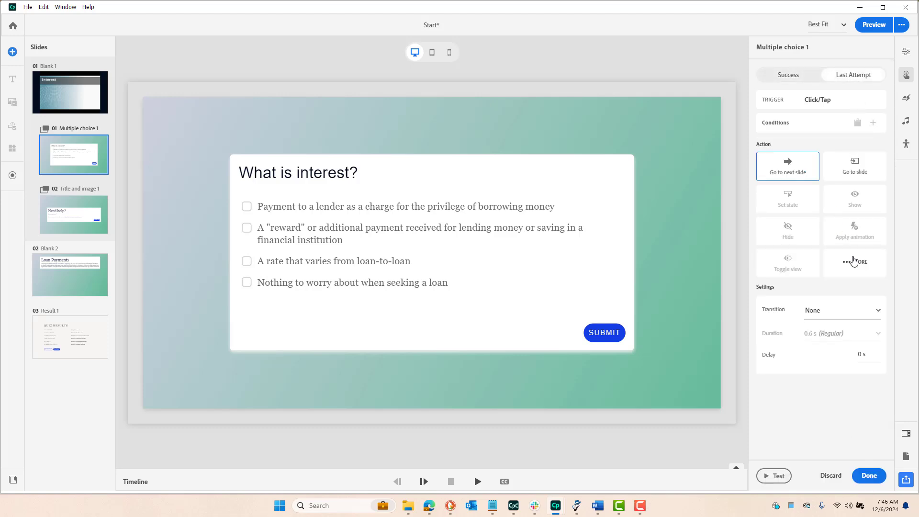
pyautogui.click(856, 262)
pyautogui.scroll(-3, 835, 382)
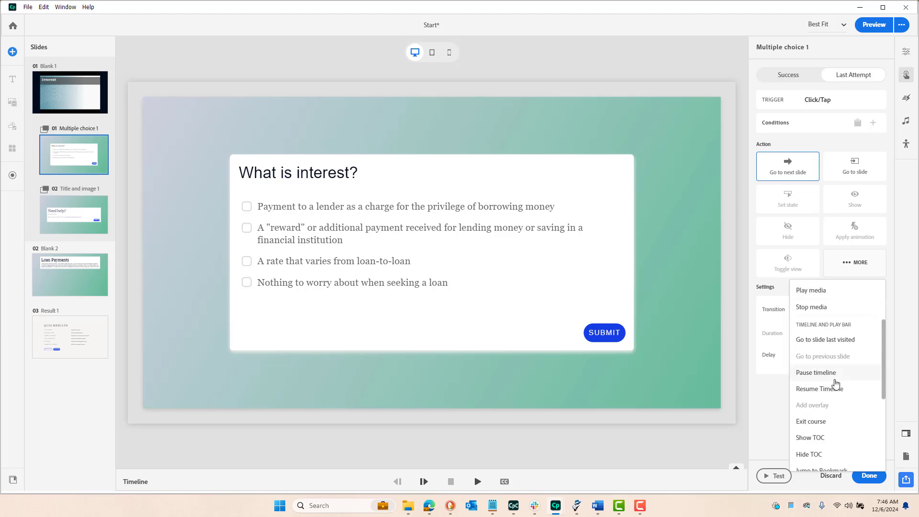
pyautogui.click(819, 388)
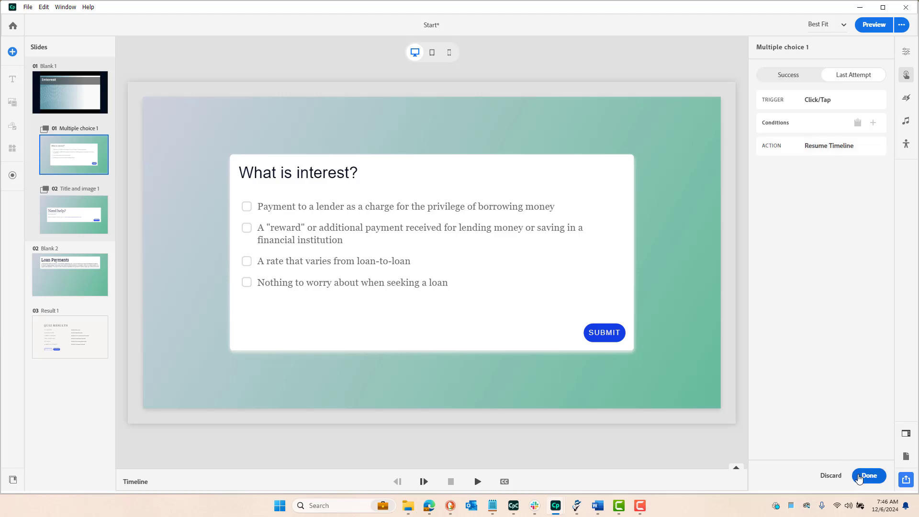
pyautogui.click(857, 473)
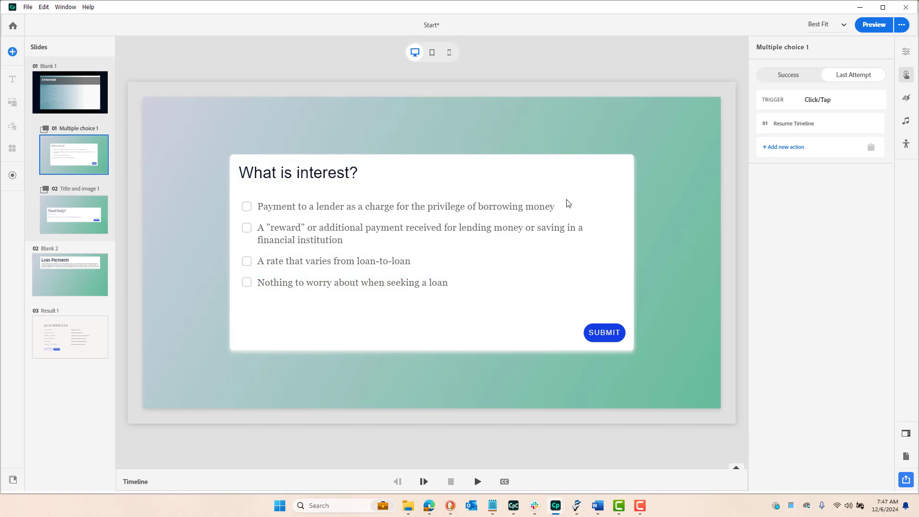
# Assign a Resume Timeline action to the Continue button on the Title and image 1 slide
pyautogui.click(60, 207)
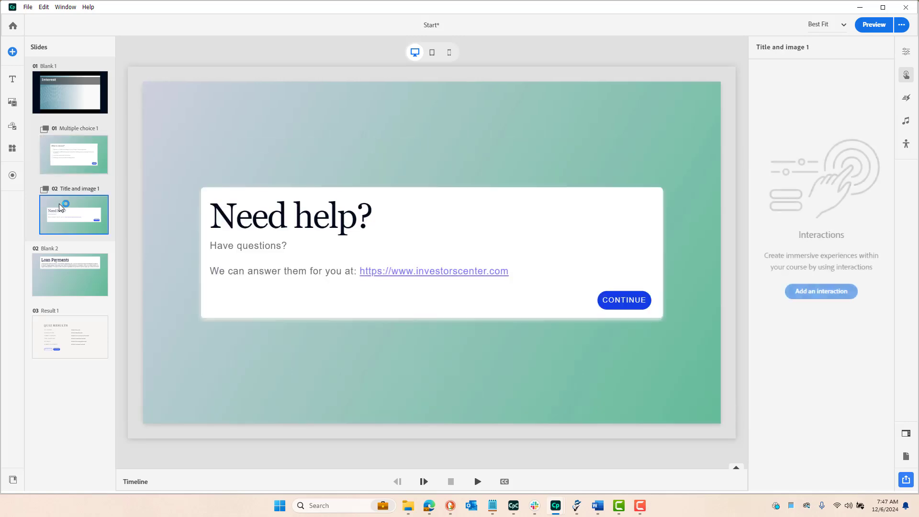
pyautogui.click(620, 302)
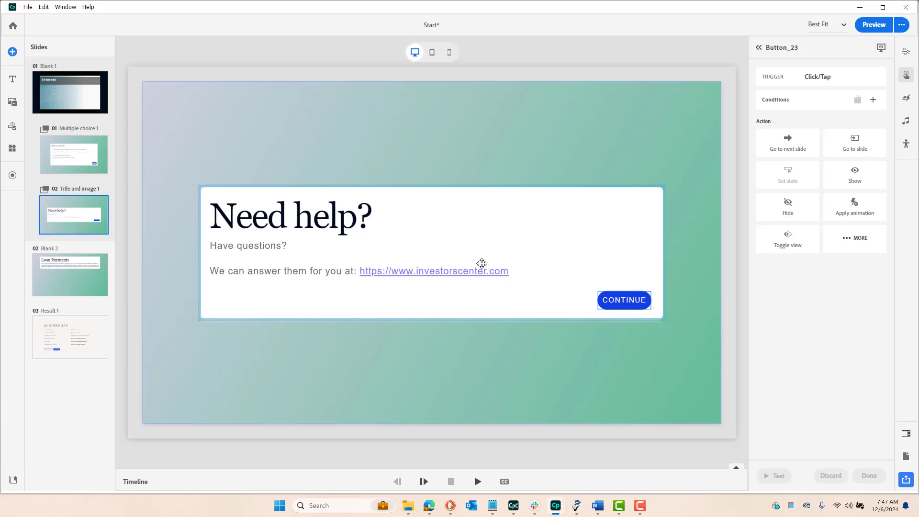
pyautogui.click(848, 244)
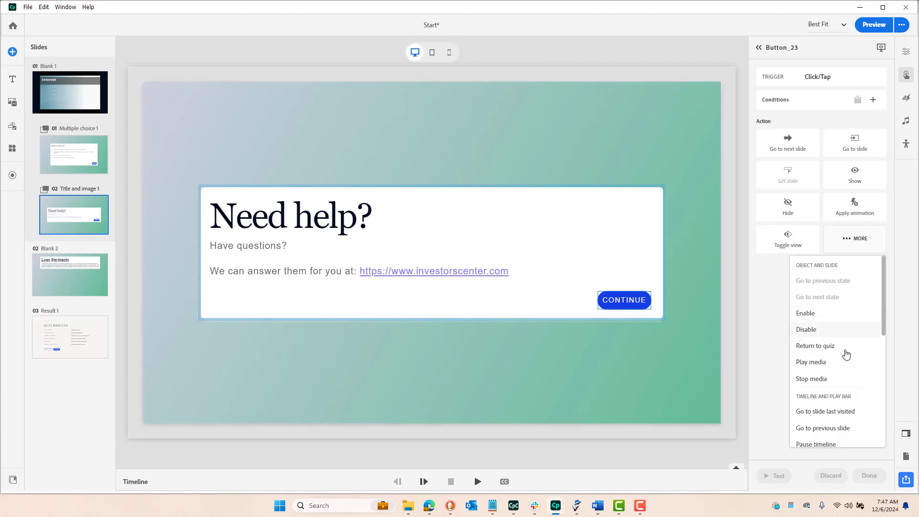
pyautogui.scroll(-3, 845, 356)
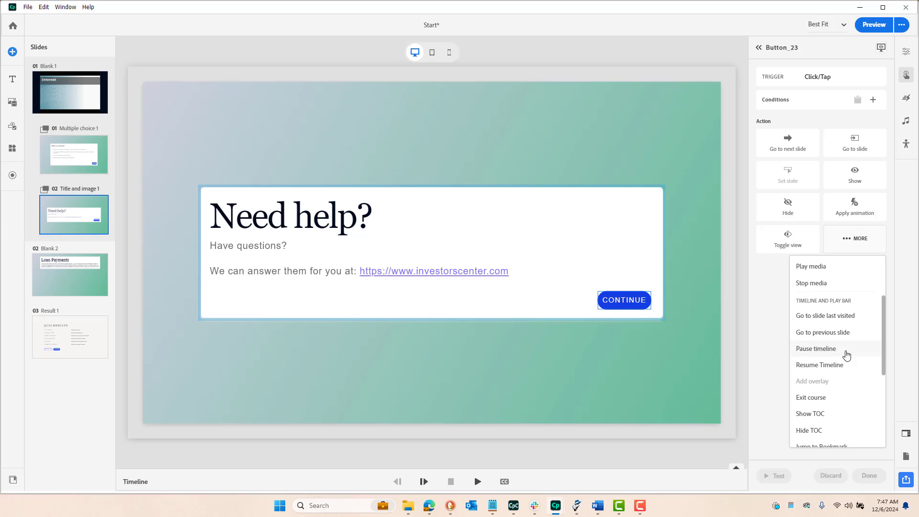
pyautogui.scroll(1, 846, 355)
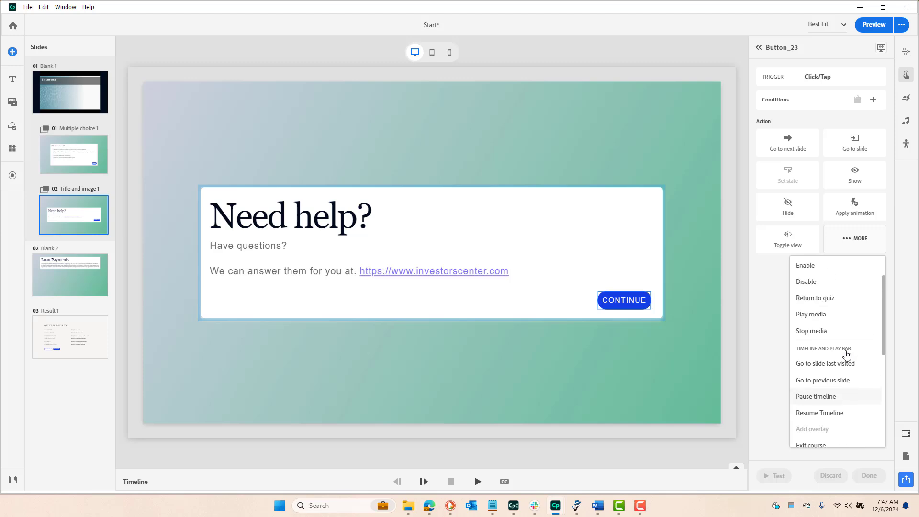
pyautogui.click(821, 413)
pyautogui.click(868, 475)
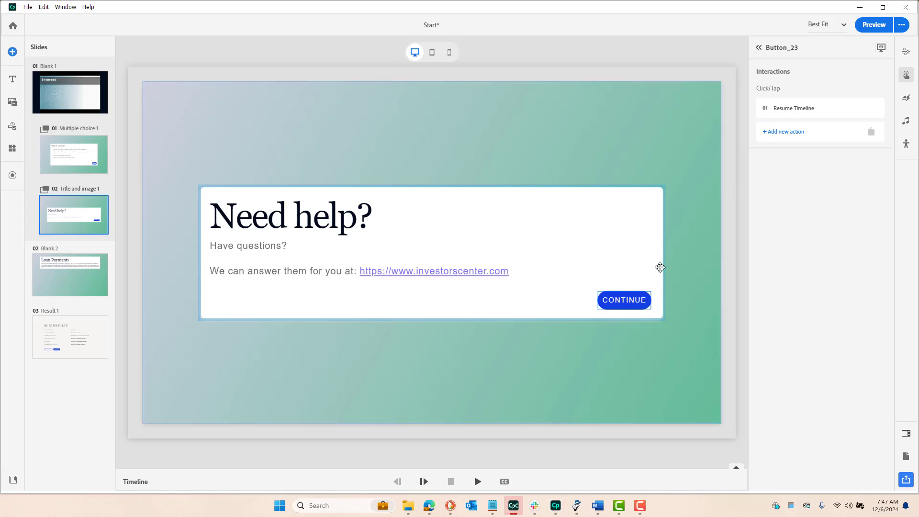
# Preview from Blank 1, submit the knowledge check with only "A rate that varies from loan-to-loan" selected, dismiss the feedback, and close the preview
pyautogui.click(139, 113)
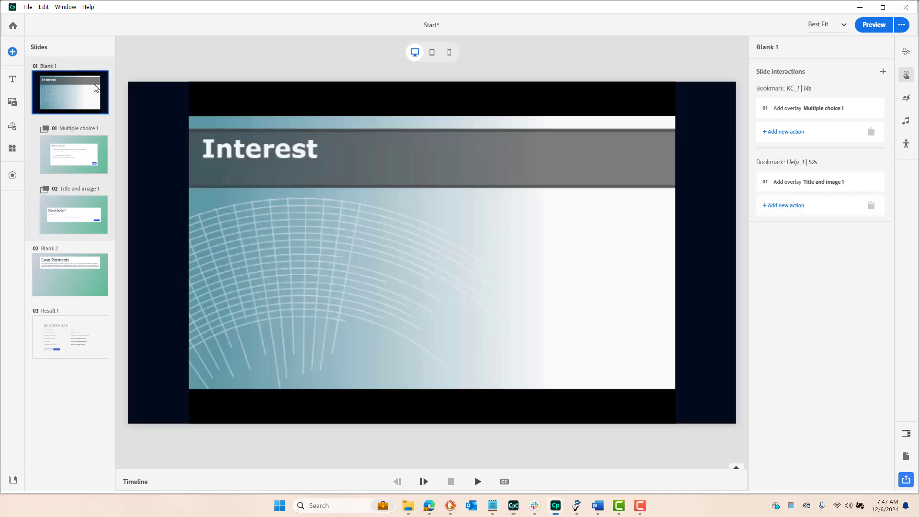
pyautogui.click(874, 25)
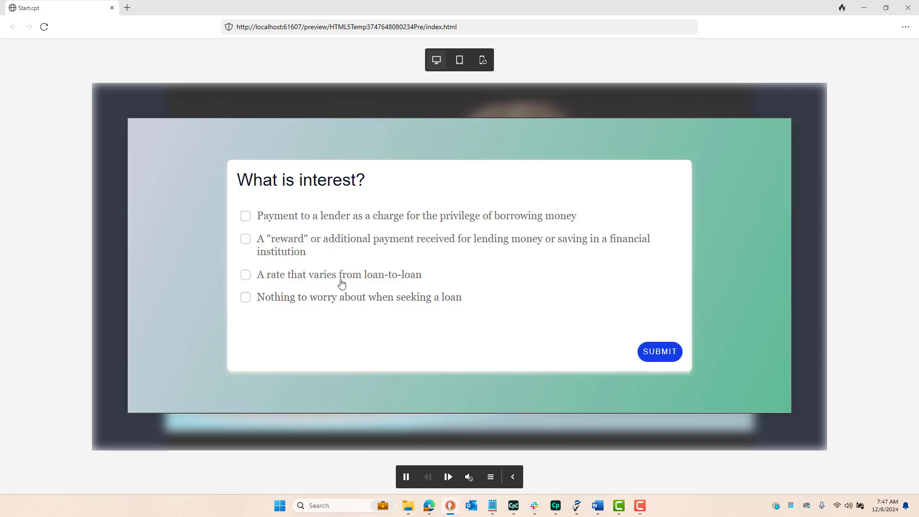
pyautogui.click(342, 280)
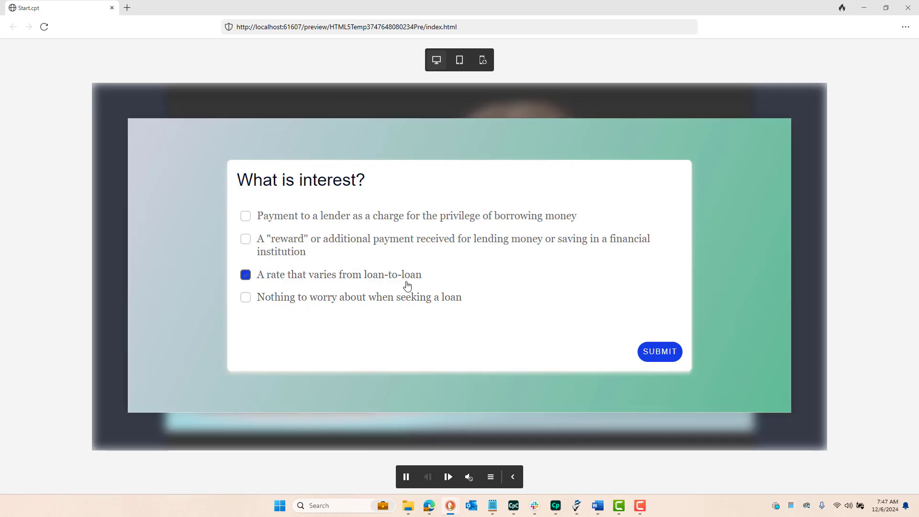
pyautogui.click(665, 350)
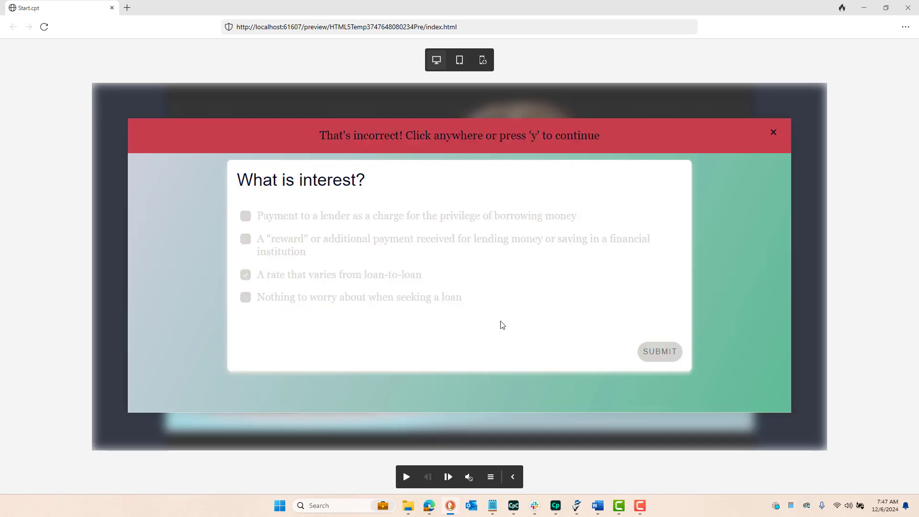
pyautogui.click(515, 308)
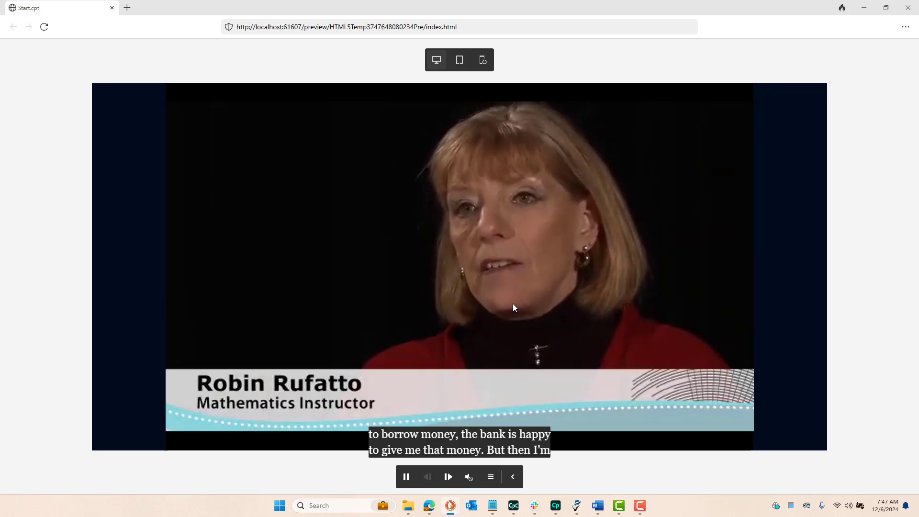
pyautogui.click(909, 8)
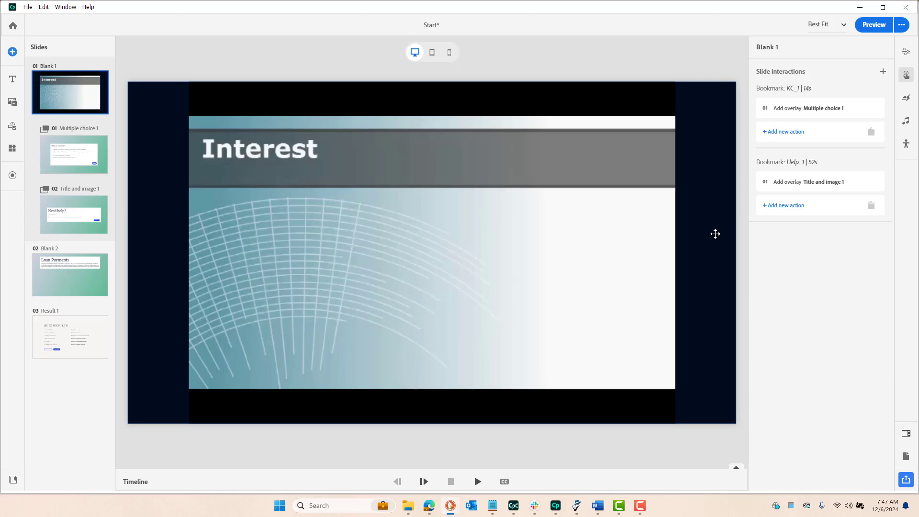